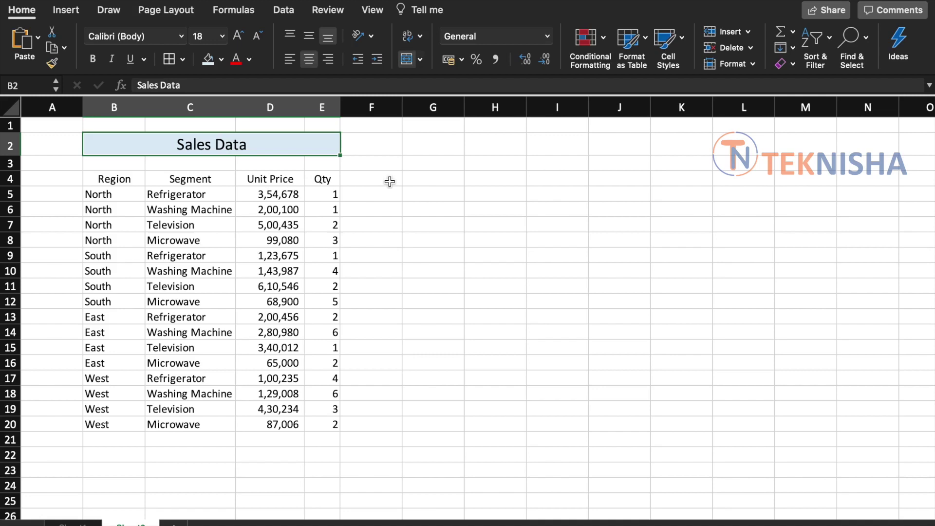
Format the sales data B4:E20 as a table with an orange Medium style and headers
left_click(120, 197)
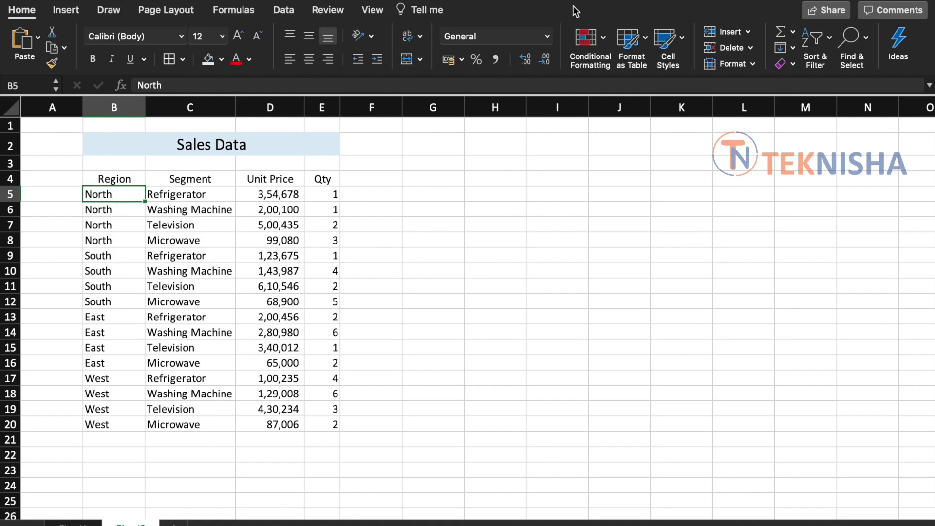
left_click(643, 39)
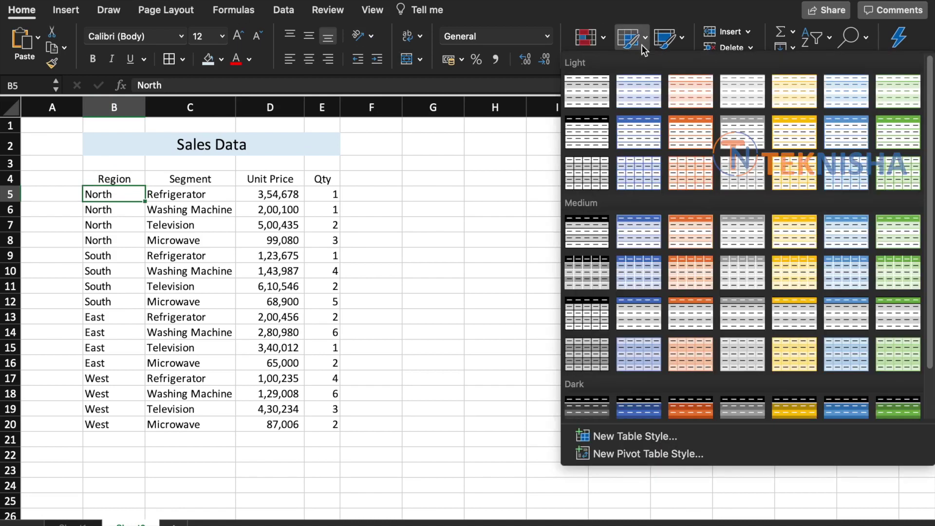
left_click(691, 229)
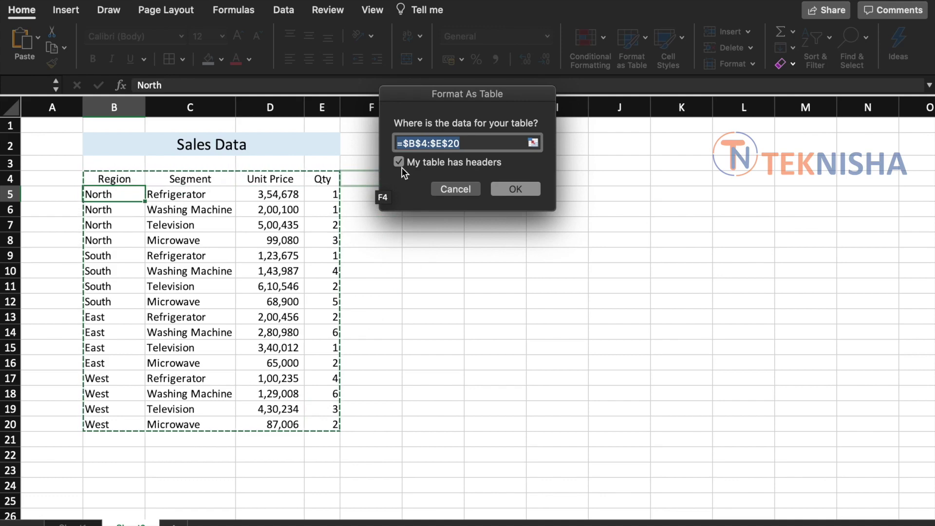
left_click(524, 189)
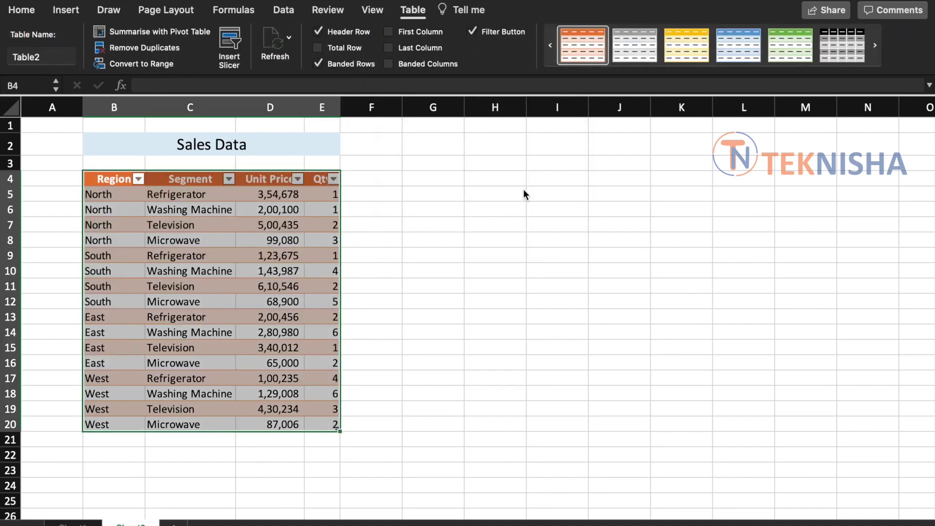
Select cells inside the new orange table to show its settings and edit the table name
left_click(164, 238)
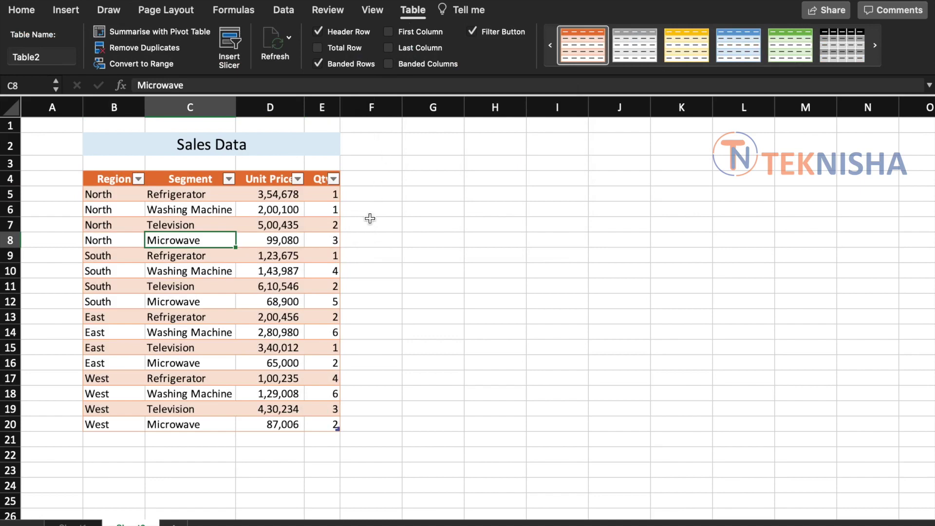
left_click(453, 223)
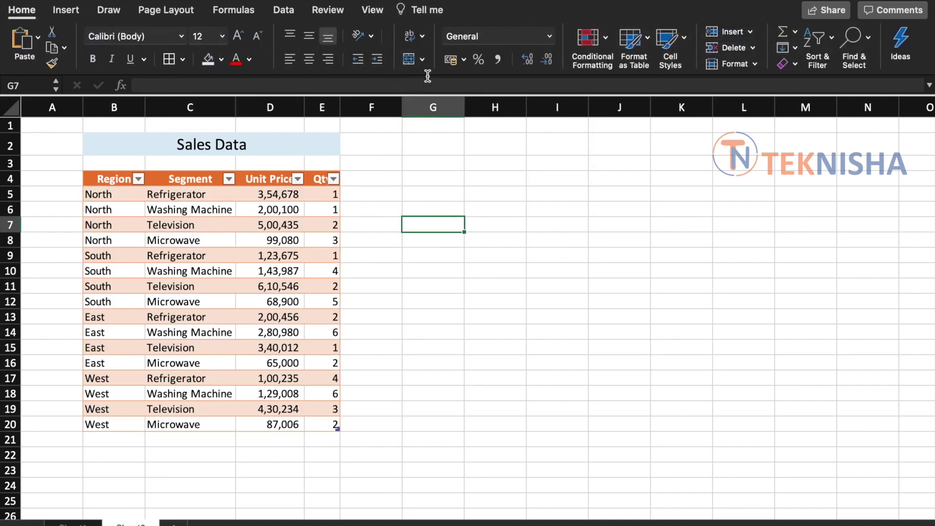
left_click(272, 241)
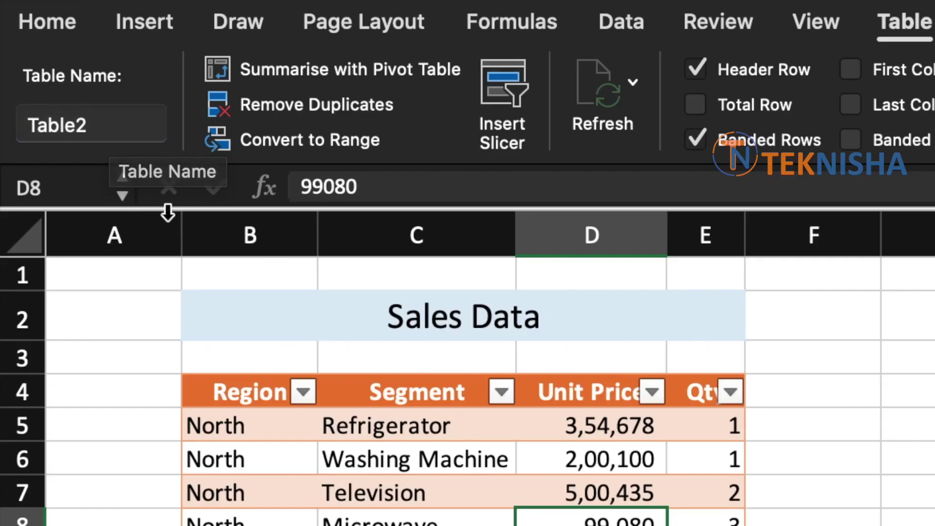
left_click(117, 124)
Enter 'Sales' as the table name in place of Table2
type("Sales")
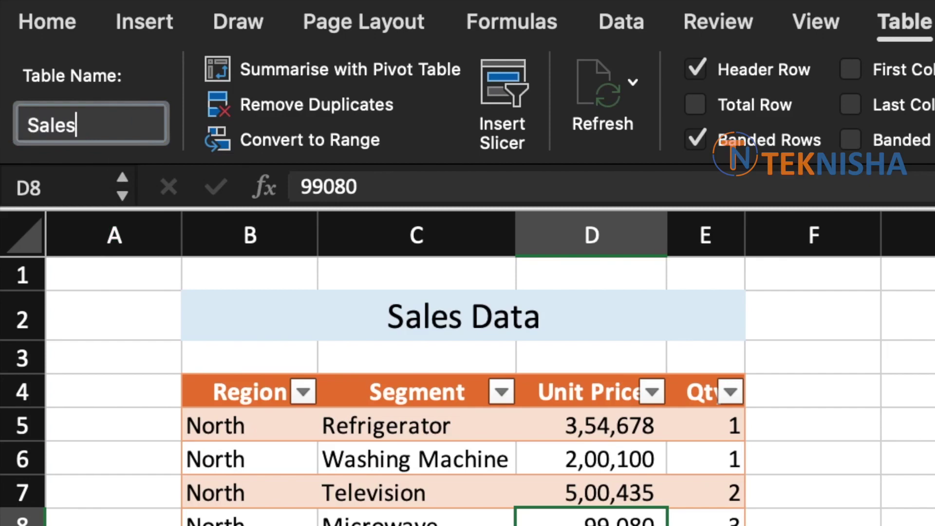
key("Return")
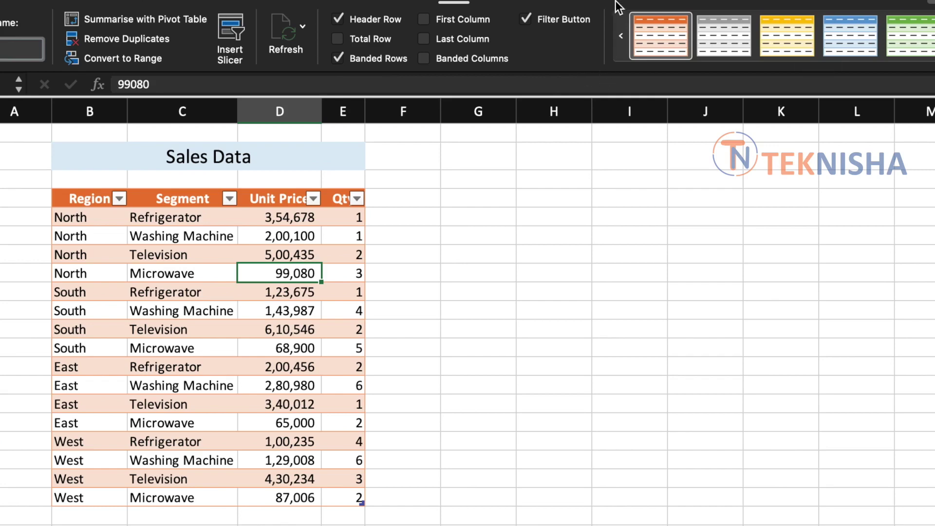
Toggle banded rows and the header row off and back on
left_click(337, 59)
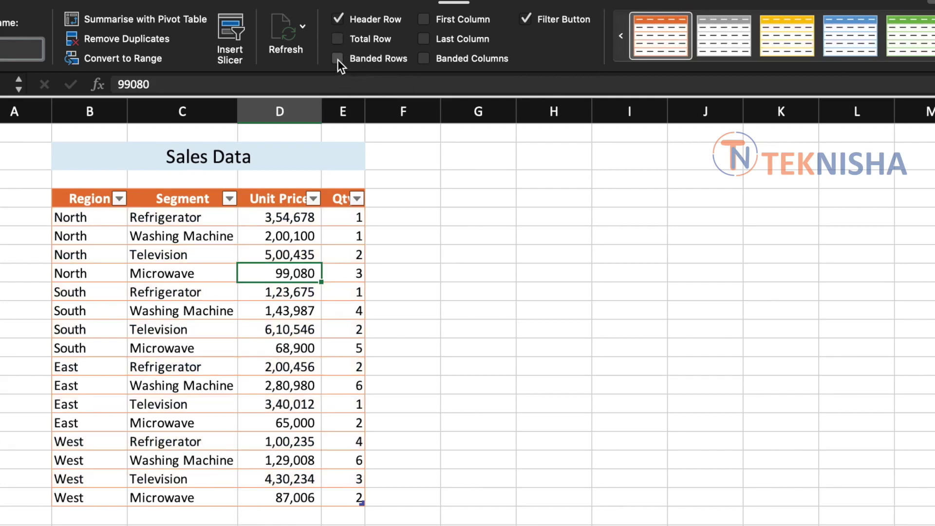
left_click(337, 59)
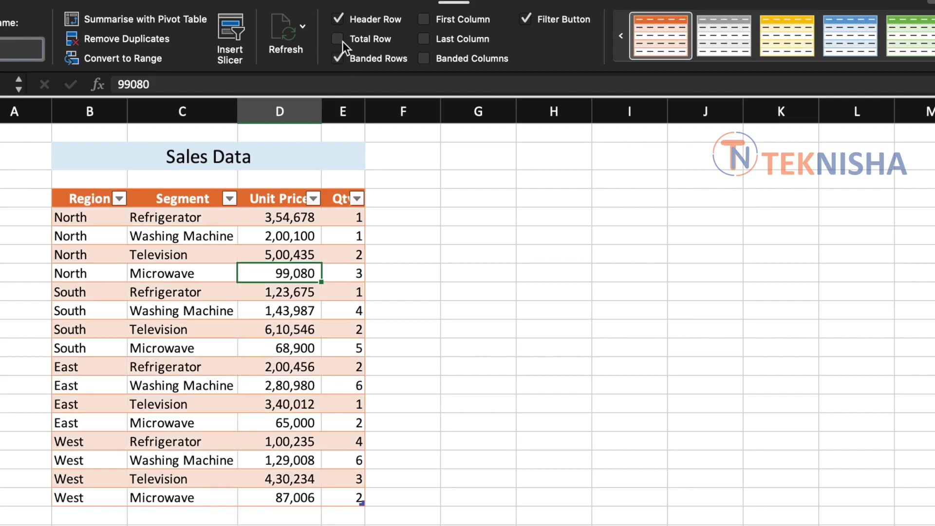
left_click(340, 19)
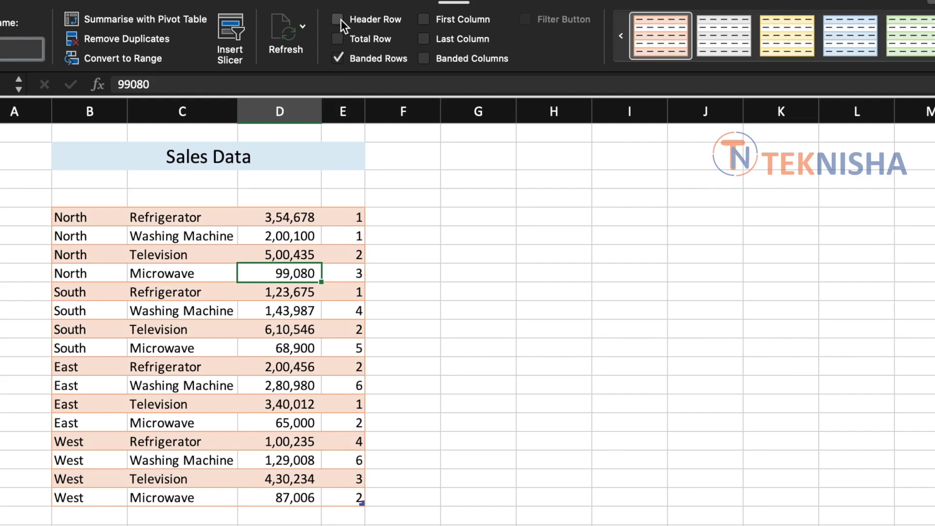
left_click(340, 19)
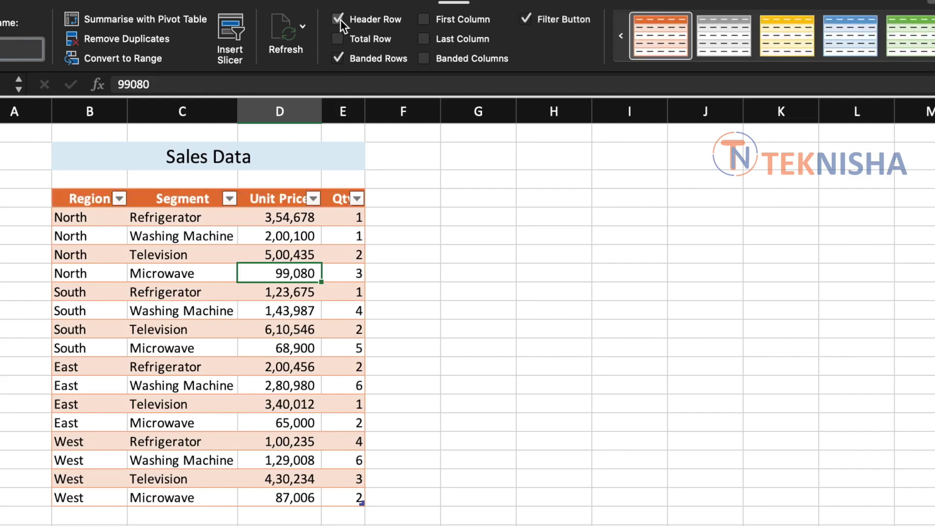
Try bold first and last columns and banded columns, then remove emphasis and hide filter arrows
left_click(424, 21)
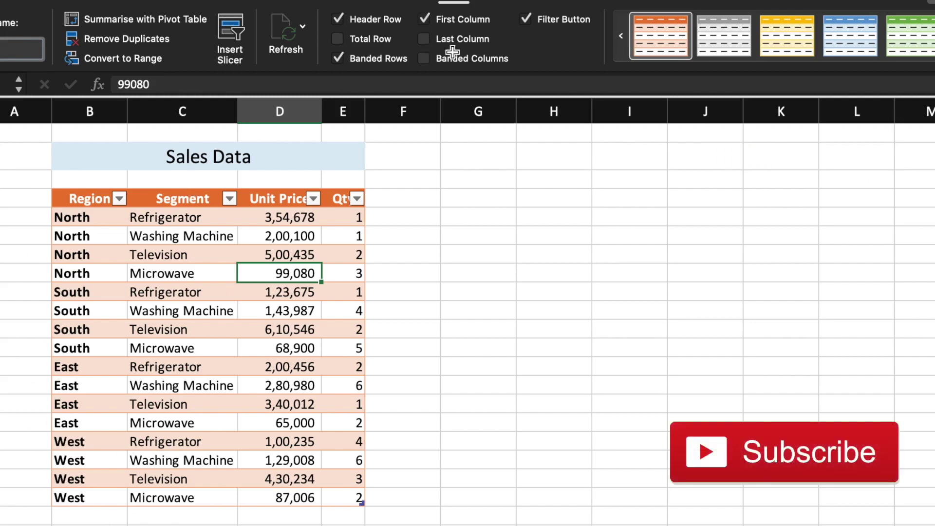
left_click(425, 41)
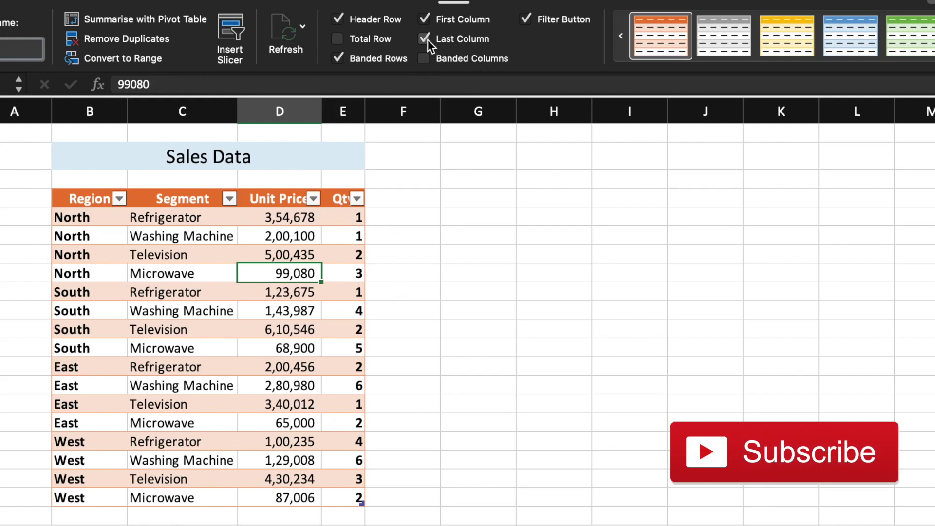
left_click(425, 60)
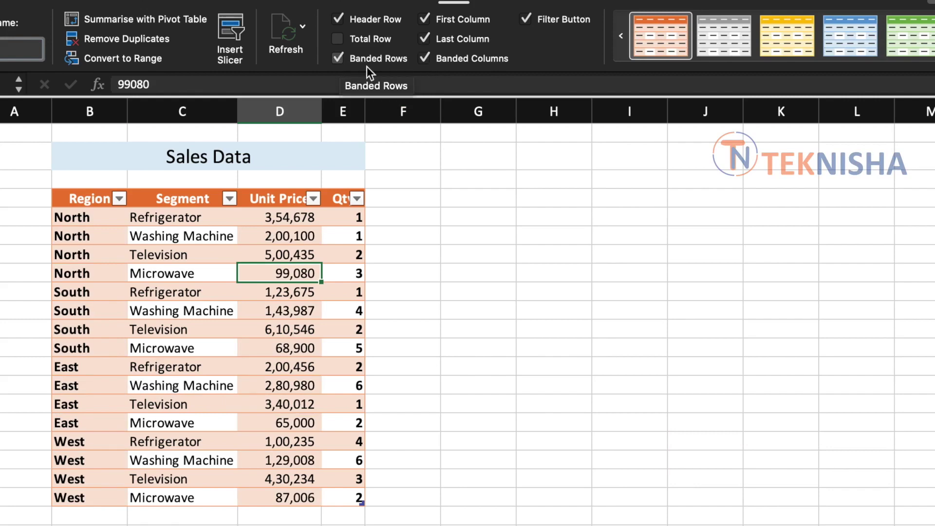
left_click(338, 59)
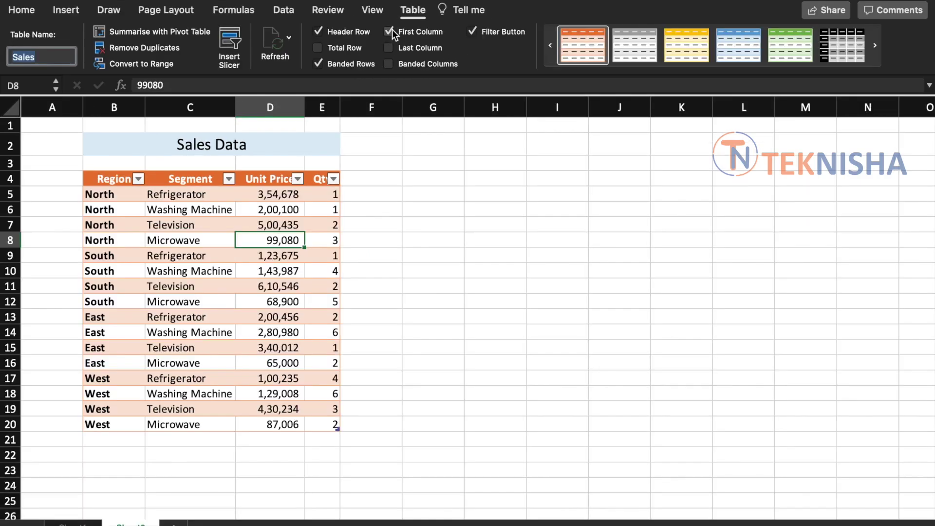
left_click(425, 20)
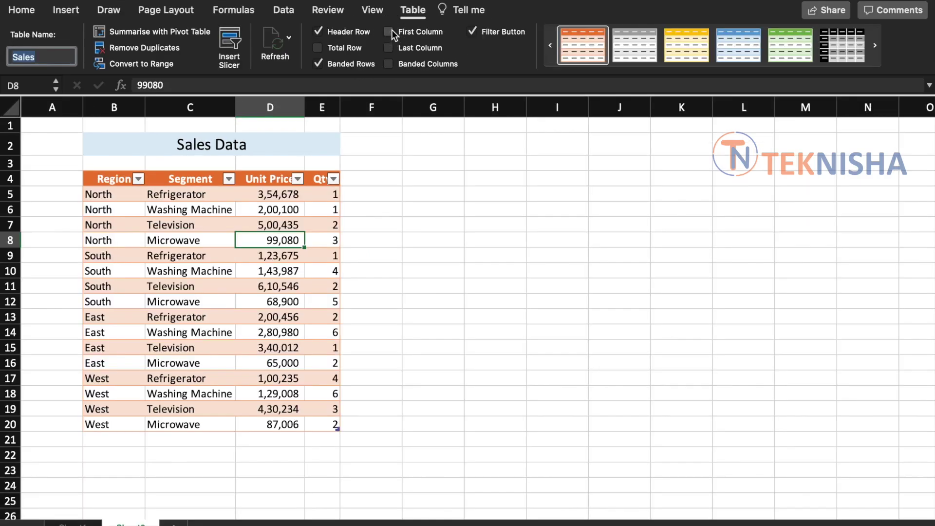
left_click(474, 32)
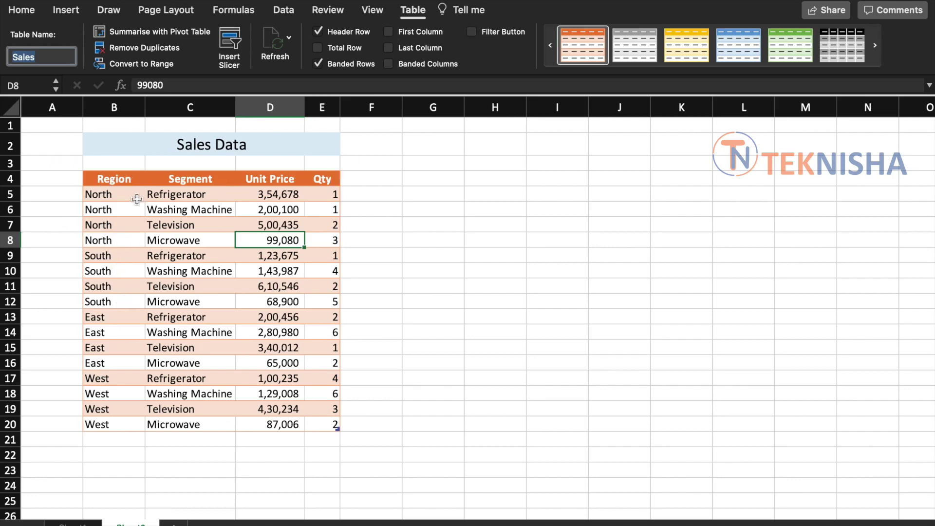
Restore the header filter arrows and try filtering Region to South rows only
left_click(473, 33)
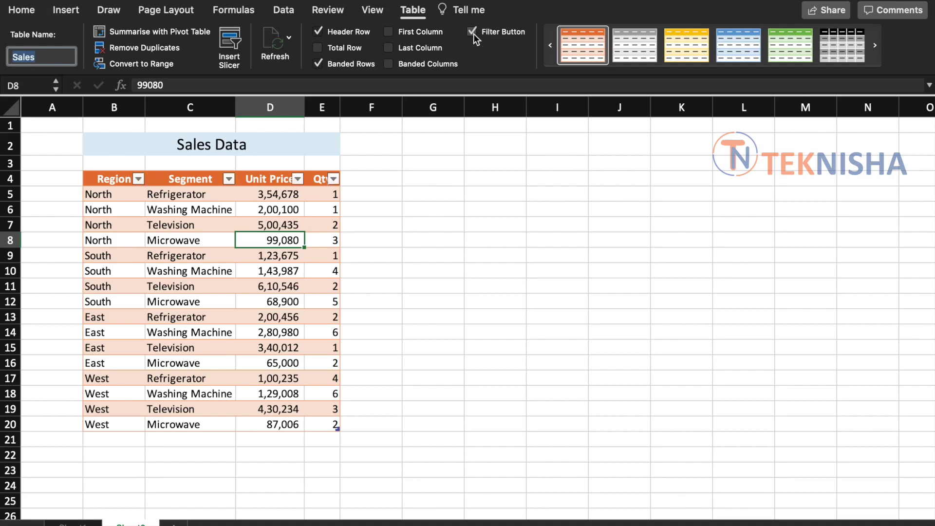
left_click(139, 179)
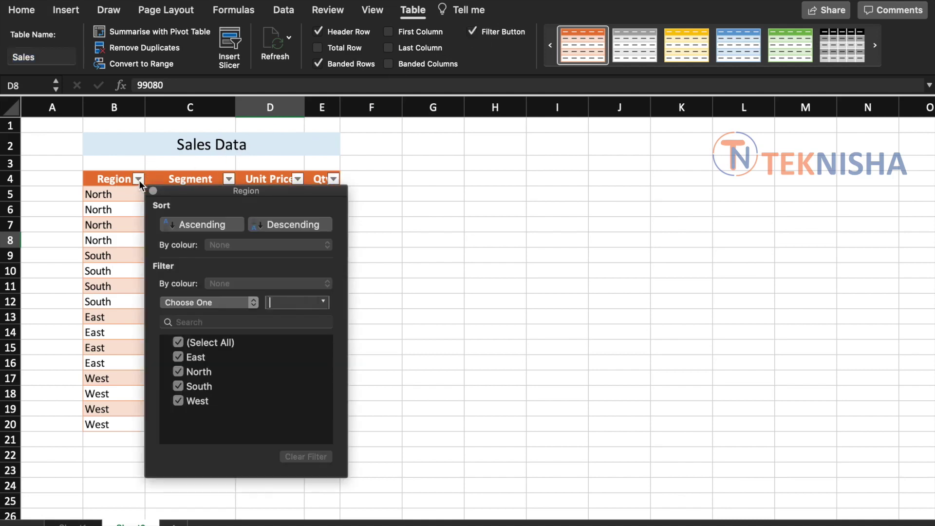
left_click(180, 345)
left_click(178, 386)
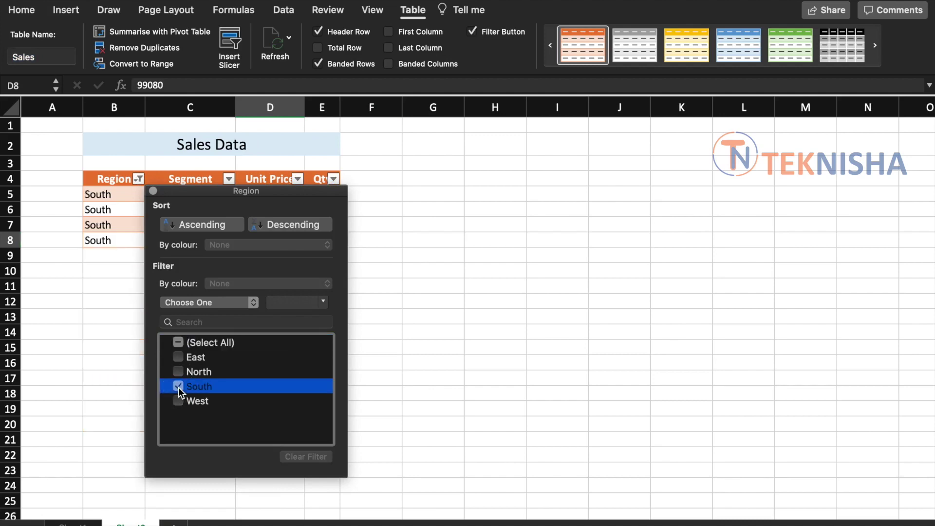
left_click(288, 492)
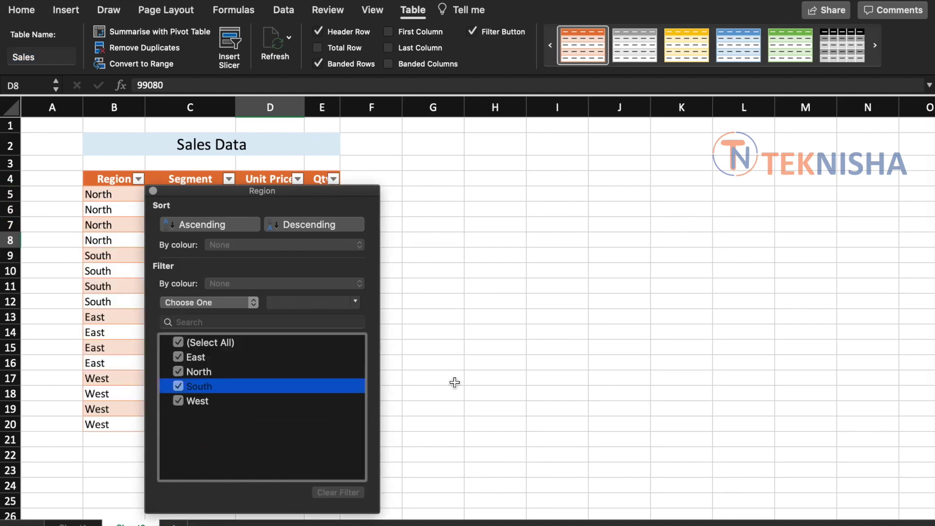
left_click(180, 344)
left_click(178, 386)
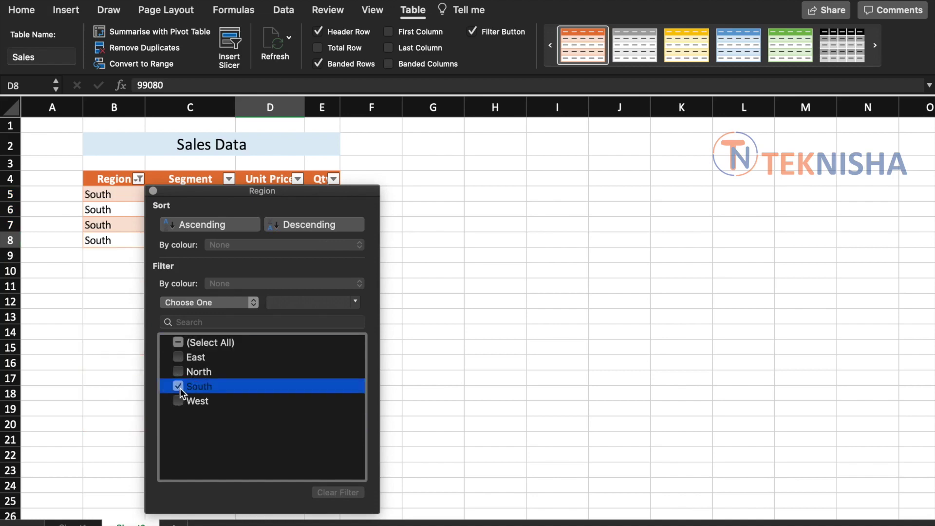
left_click(493, 302)
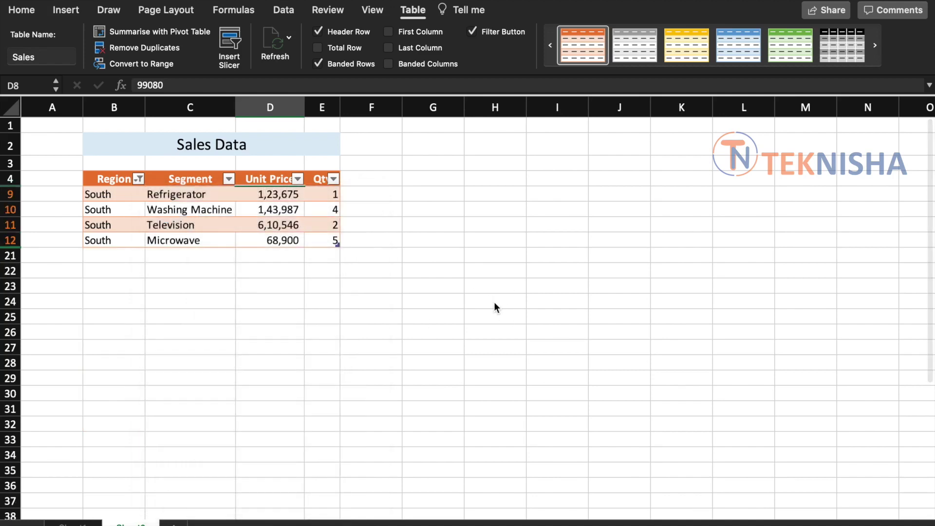
Clear the Region filter to show all rows and add a total row with Qty 45
left_click(139, 179)
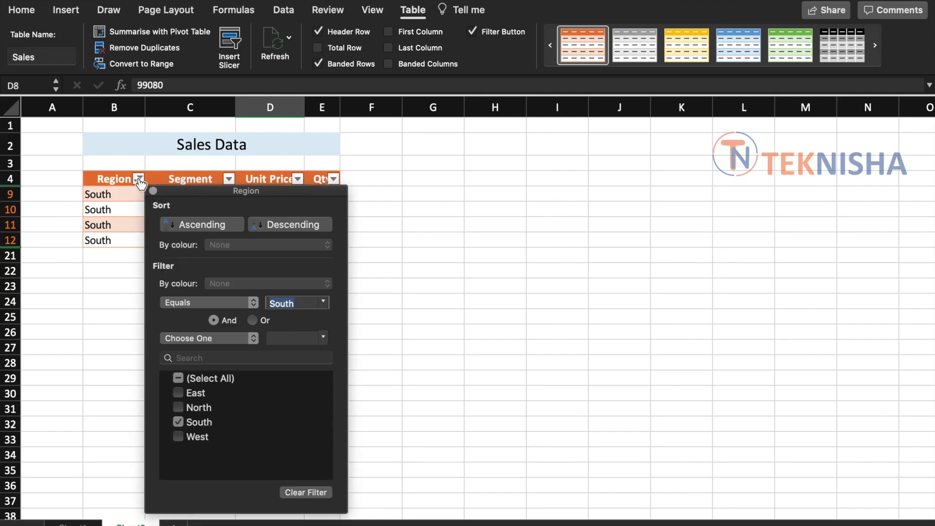
left_click(312, 493)
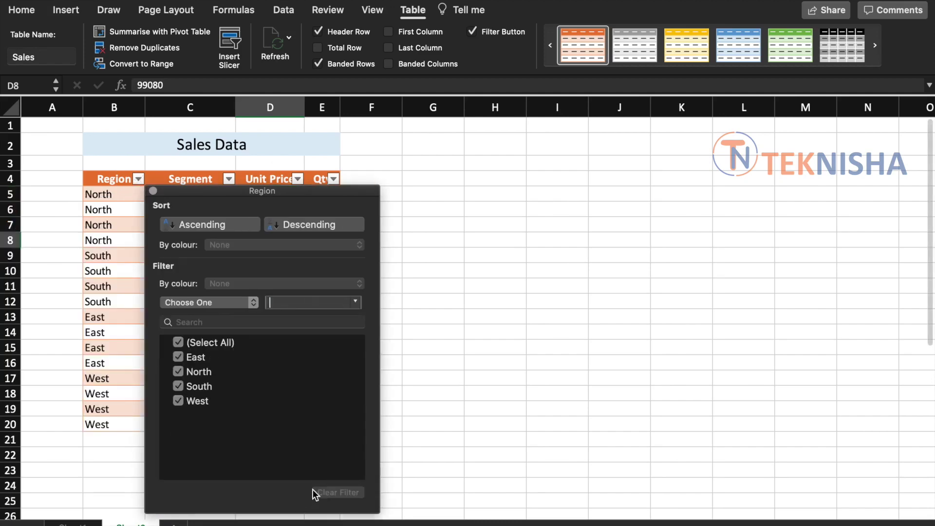
left_click(486, 317)
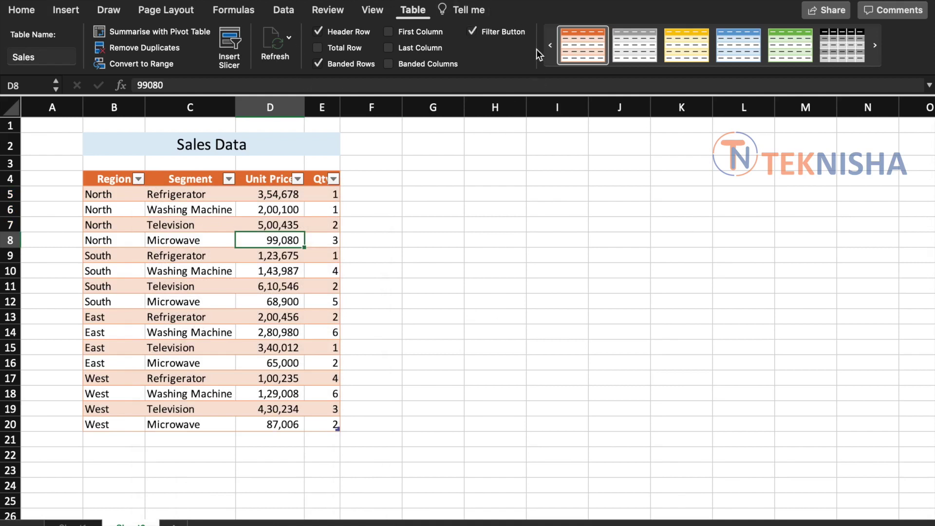
left_click(317, 49)
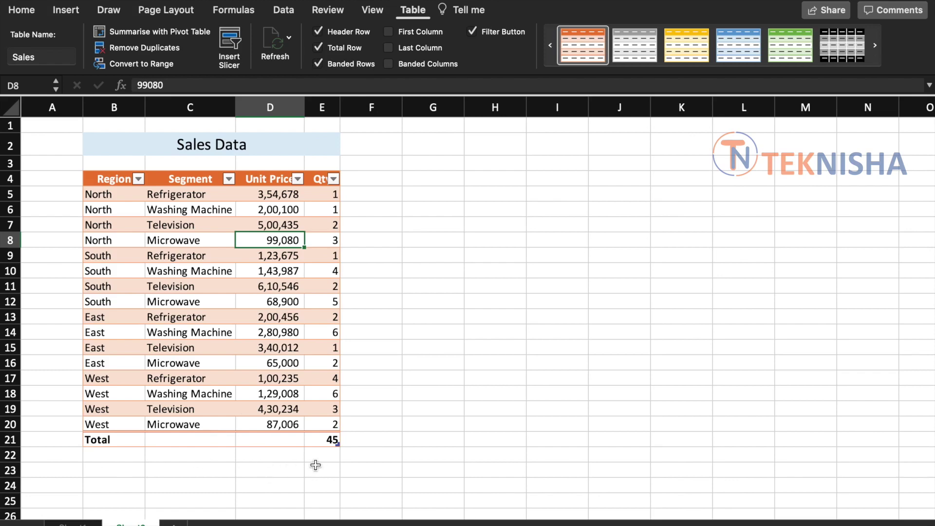
Set the Segment total in C21 to Count, giving 16
left_click(189, 441)
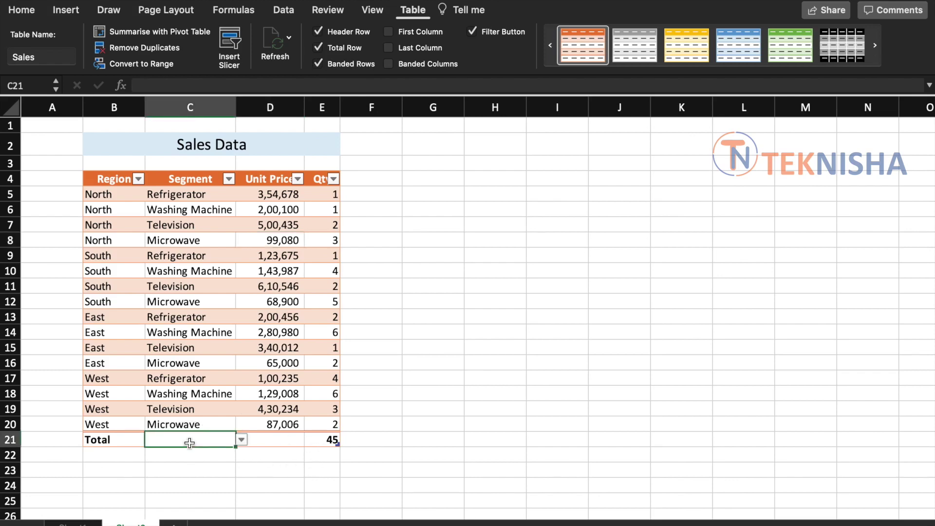
left_click(242, 441)
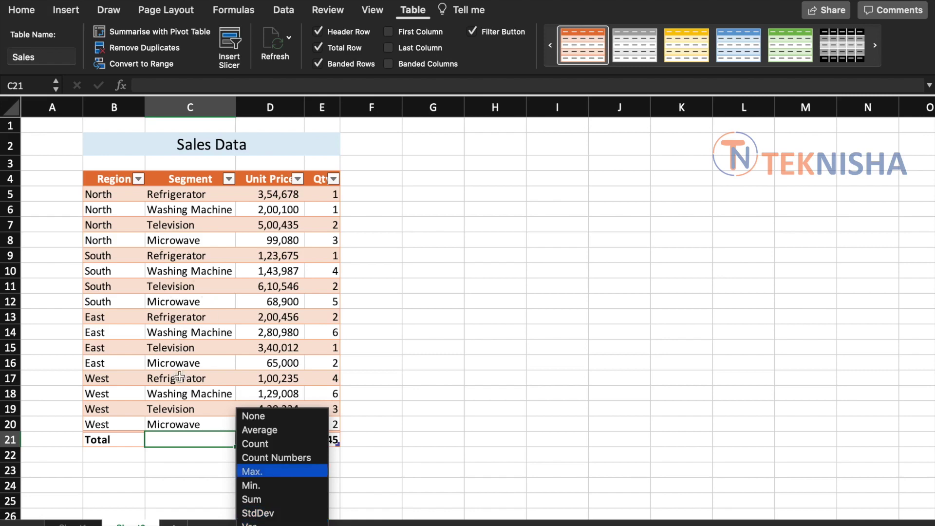
left_click(256, 444)
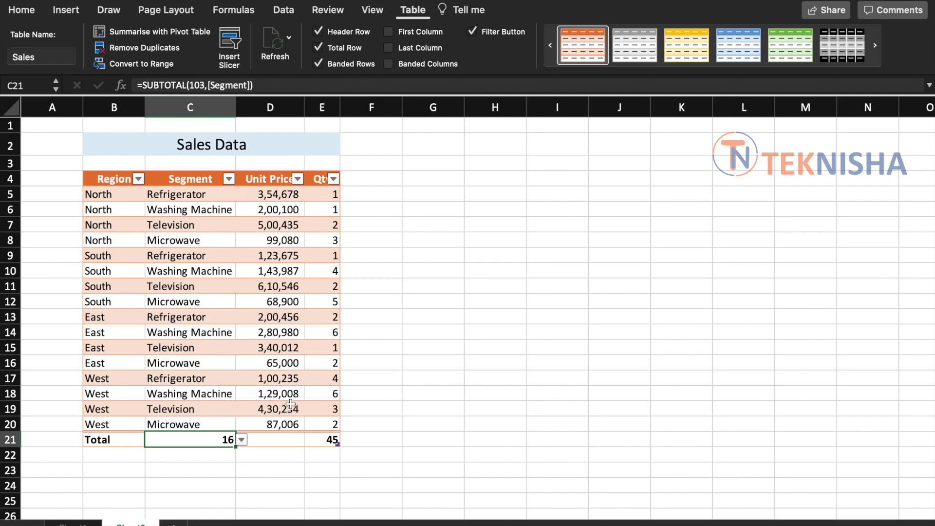
Sum Unit Price in D21 (37,34,332), leaving the Qty total at 45
left_click(273, 438)
left_click(310, 444)
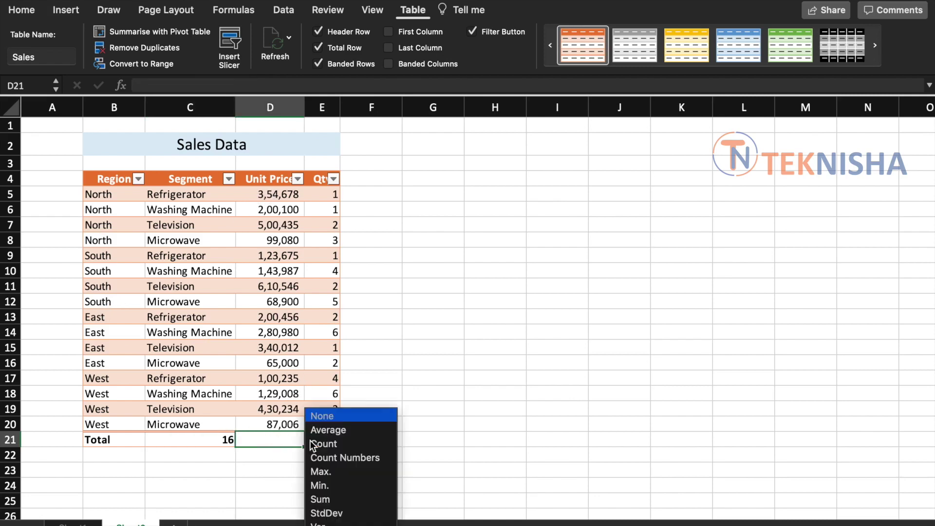
left_click(327, 500)
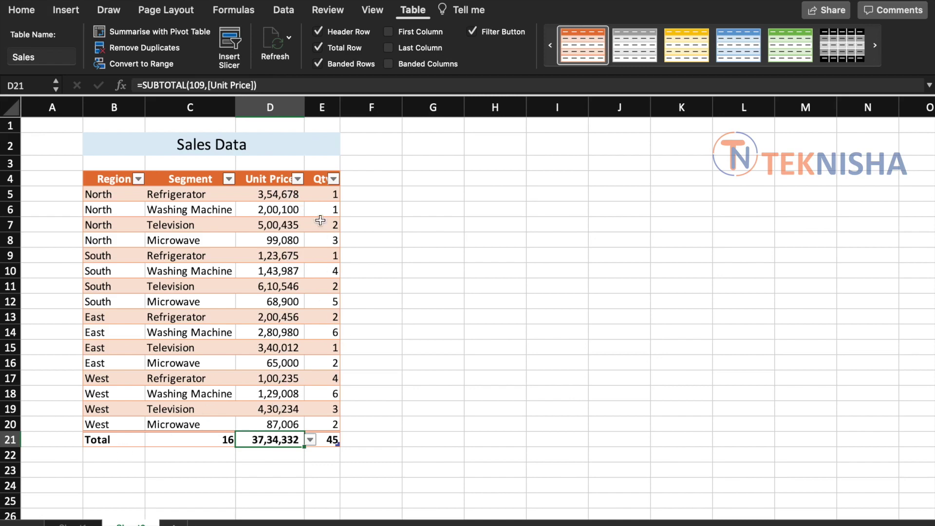
left_click(328, 437)
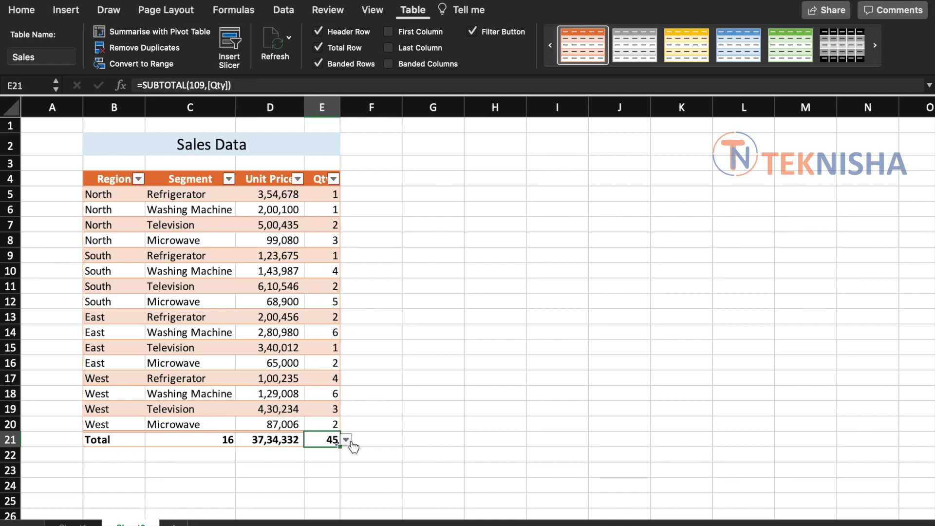
left_click(349, 439)
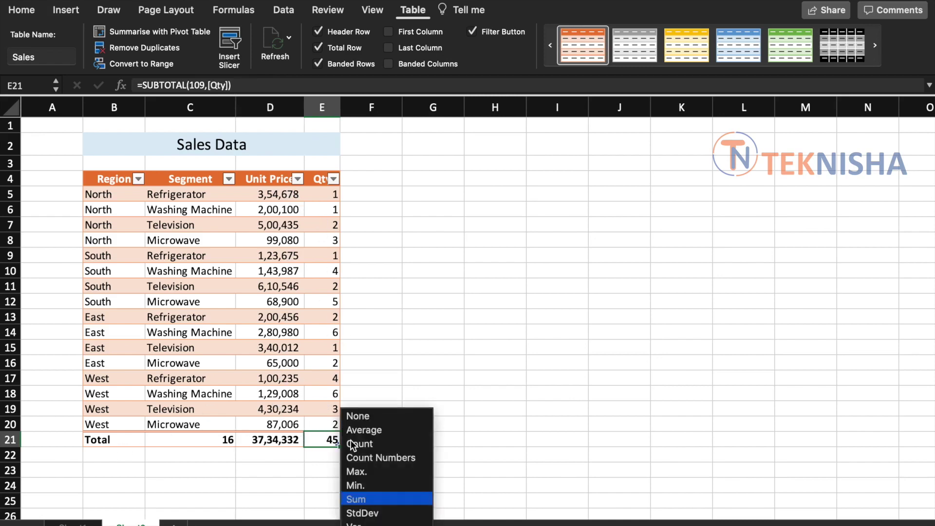
left_click(323, 438)
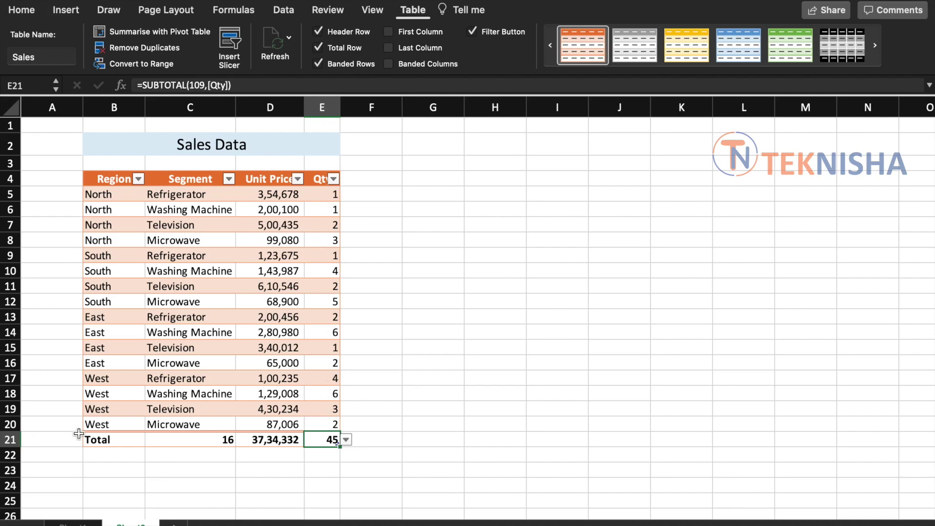
Filter the Region column to show only East rows
left_click(138, 179)
left_click(179, 343)
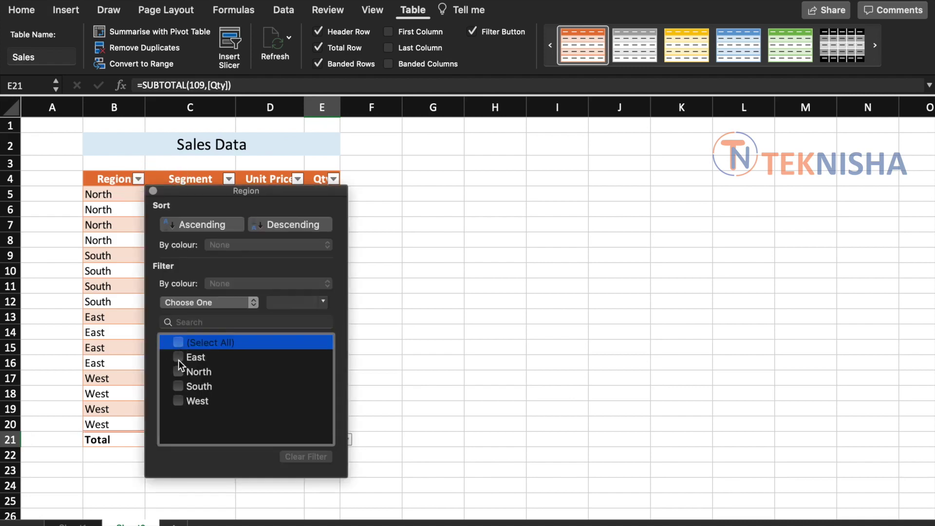
left_click(178, 359)
left_click(75, 362)
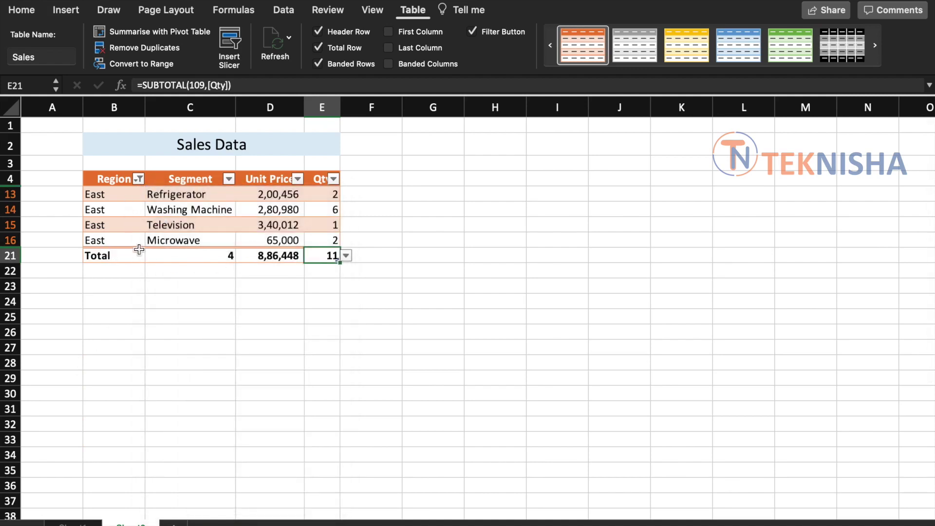
Inspect the SUBTOTAL formulas in C21, D21 and E21 for the East totals
left_click(200, 259)
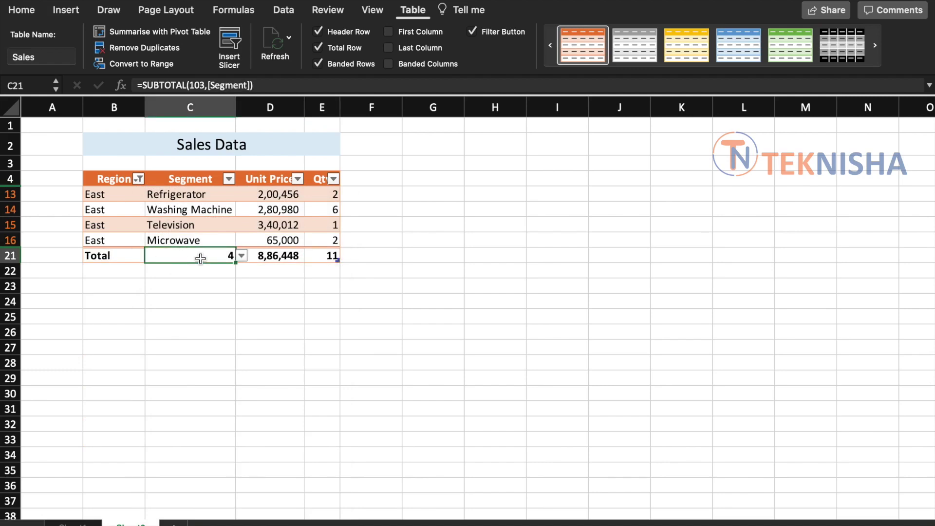
left_click(270, 254)
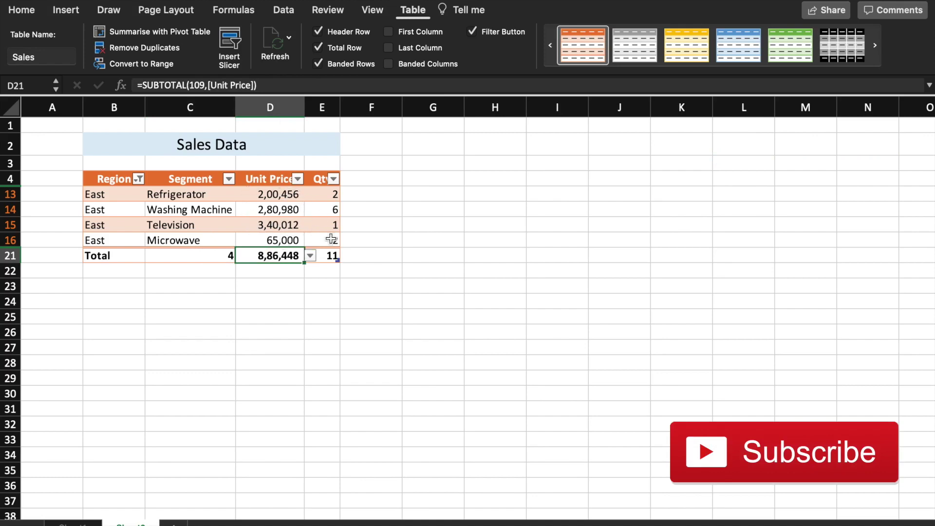
left_click(331, 256)
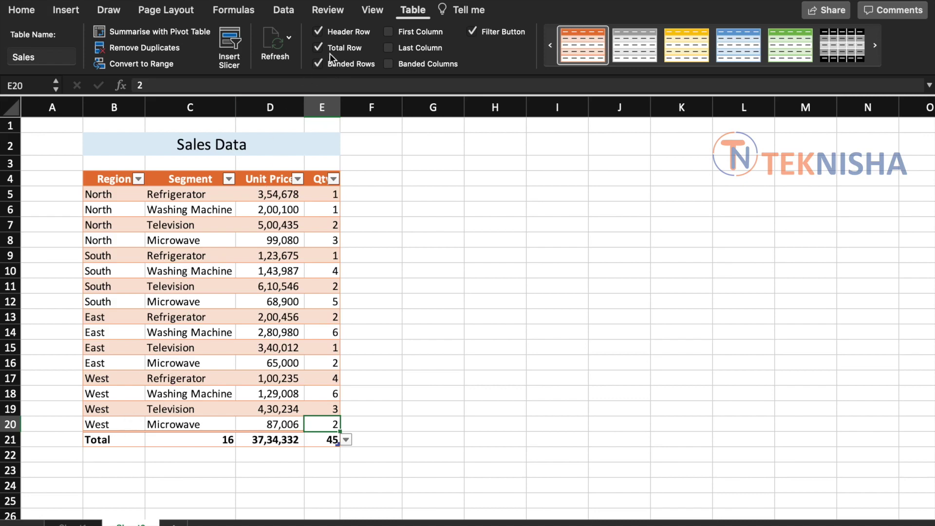
Remove the Total row from the Sales table
left_click(317, 48)
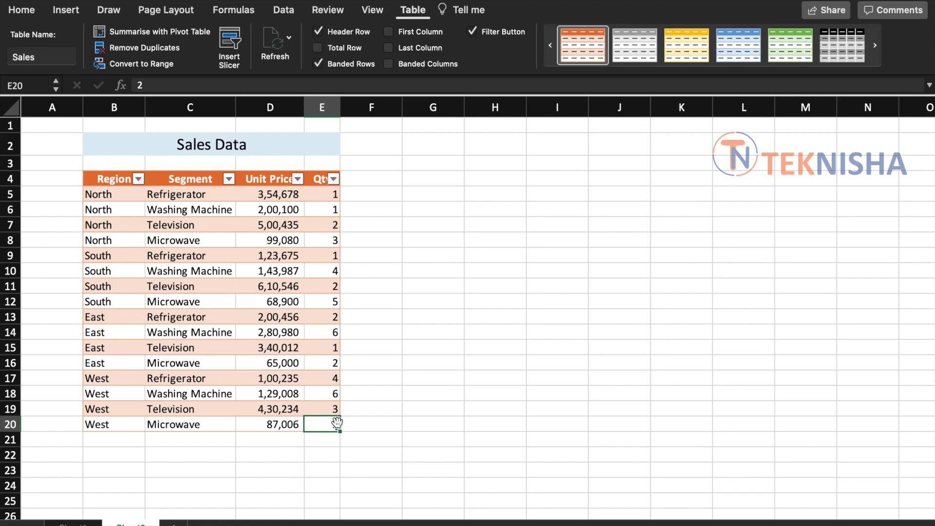
Enter North in B21 and Television in C21 to extend the table
left_click(104, 441)
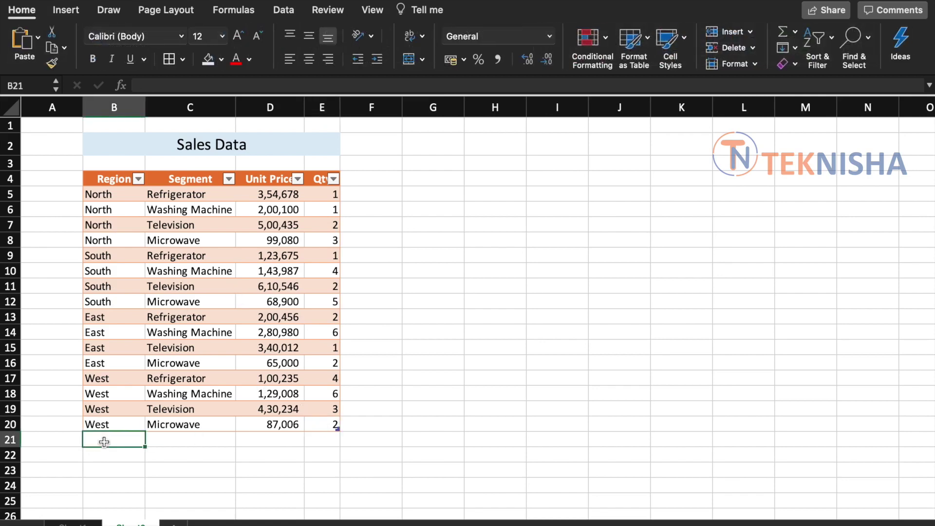
type("North")
key("Return")
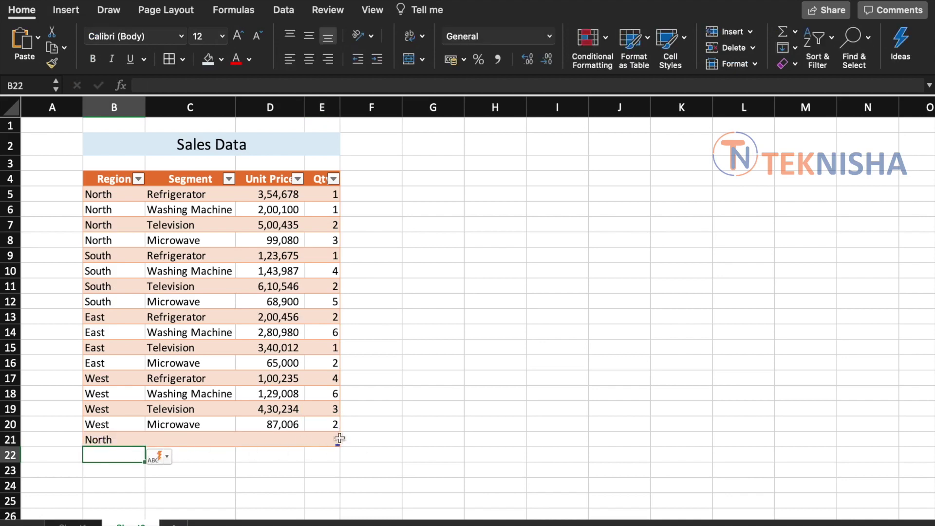
left_click(166, 444)
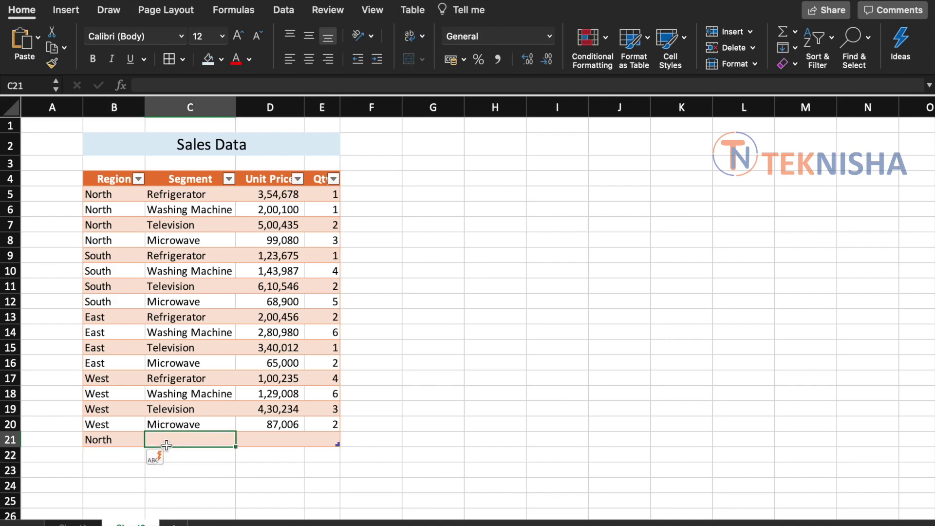
type("Television")
key("Return")
Fill the new row's Unit Price with 10000 and Qty with 5
left_click(167, 445)
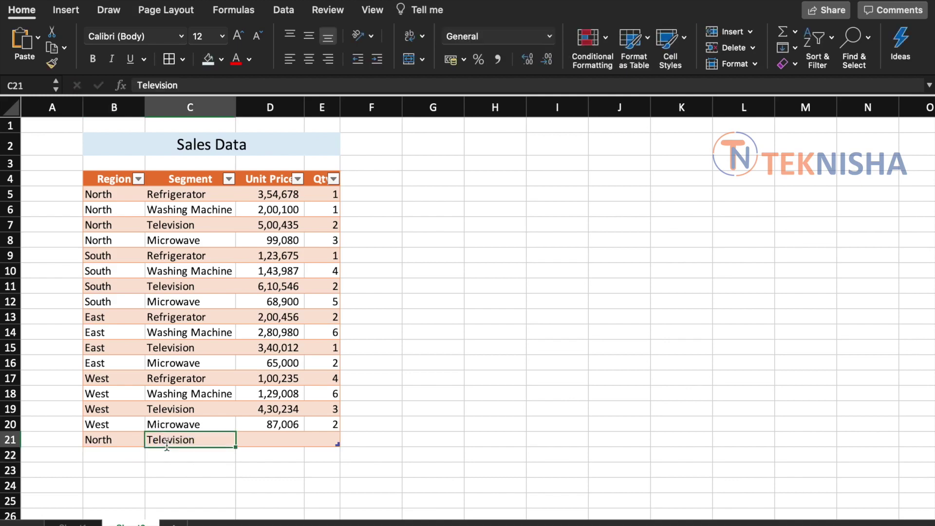
key("Tab")
type("10000")
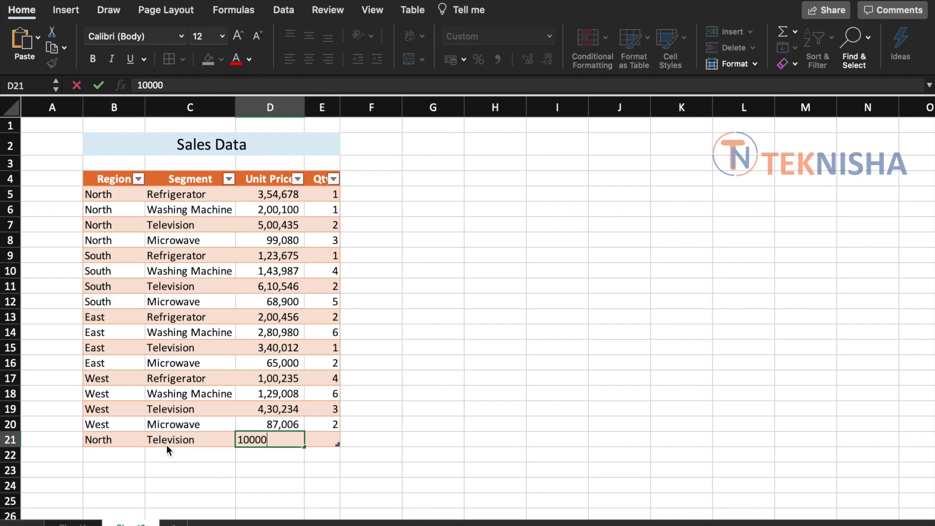
key("Tab")
type("5")
key("Return")
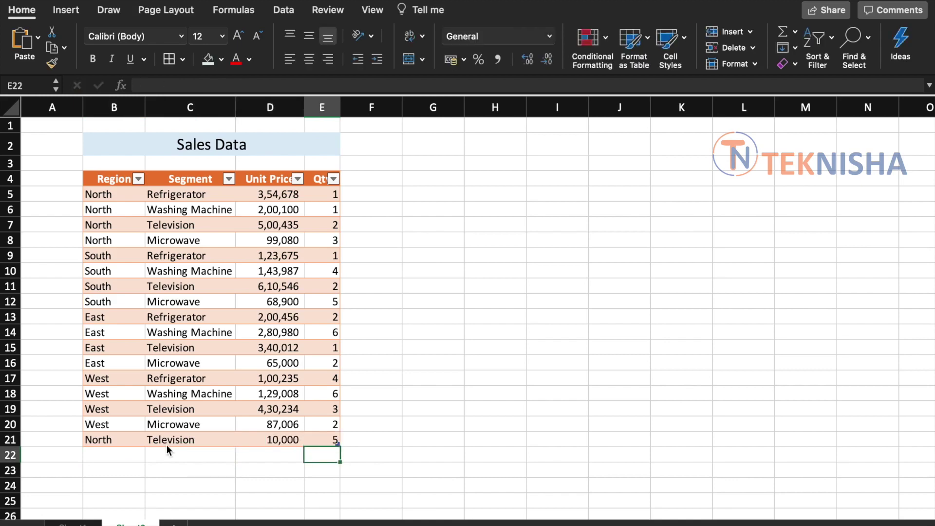
key("Up")
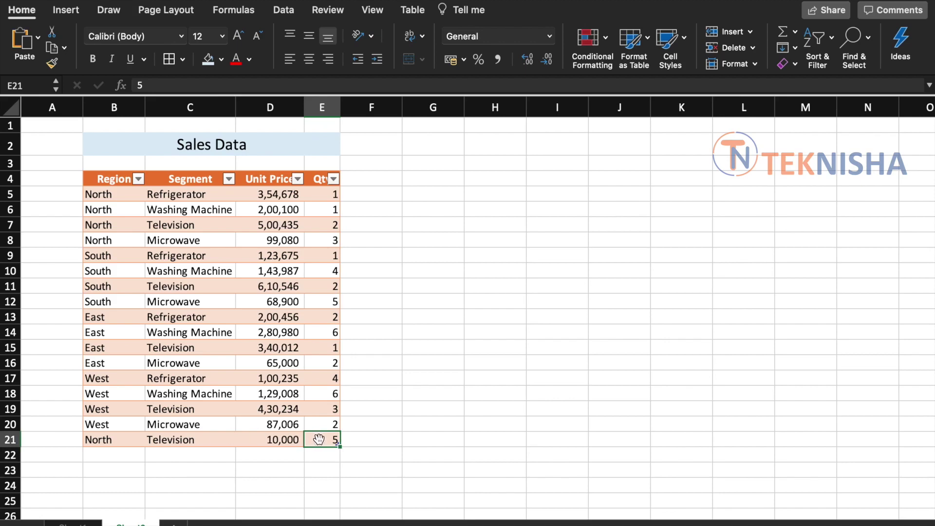
Start row 22 with West as Region and Microwave as Segment
key("Tab")
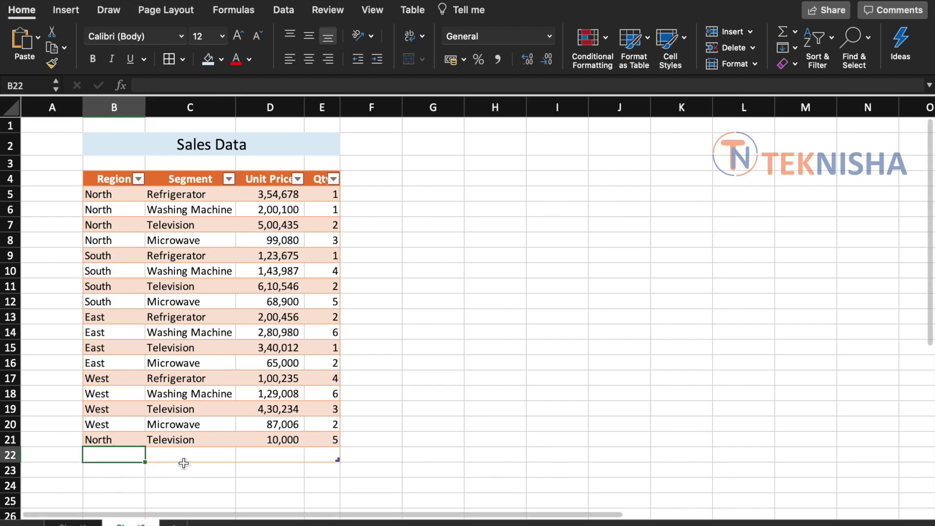
type("West")
key("Tab")
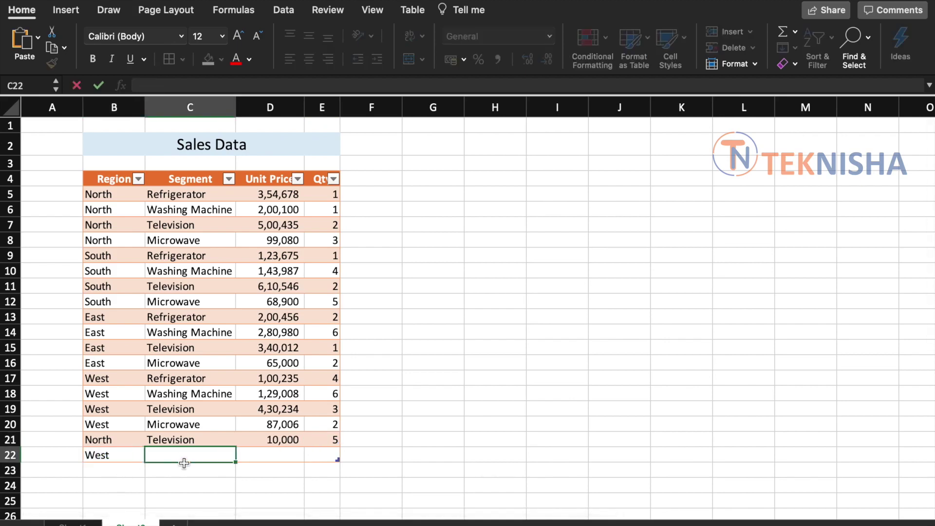
type("Microwave")
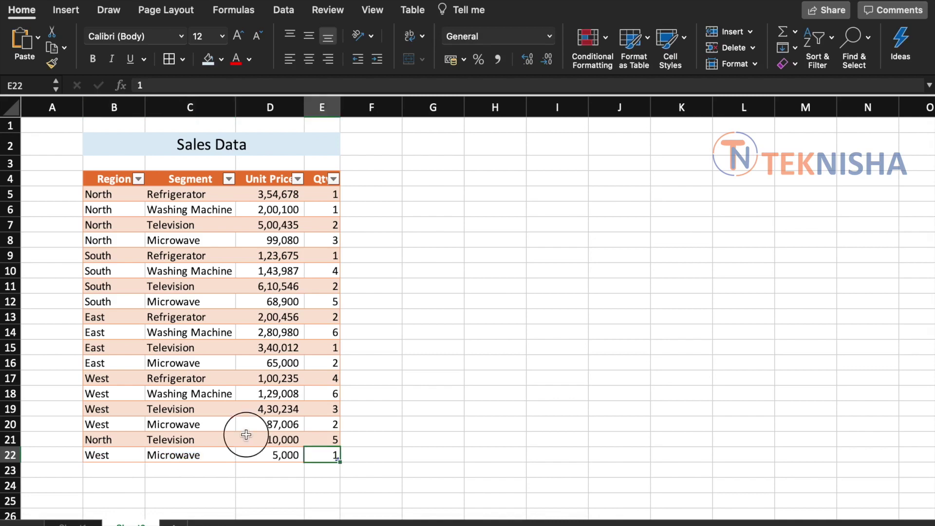
Drag the table's resize handle down and back so the table ends at row 22
left_click(246, 435)
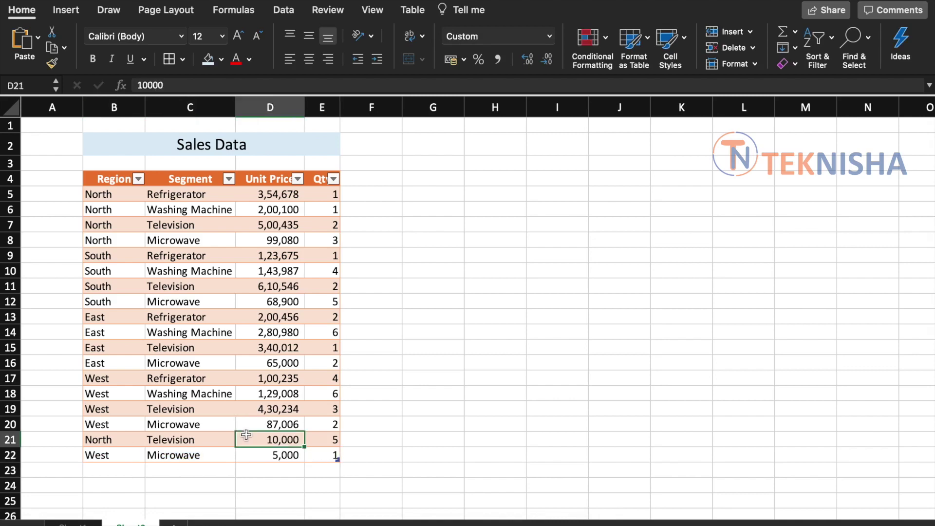
scroll(580, 311, "down", 5)
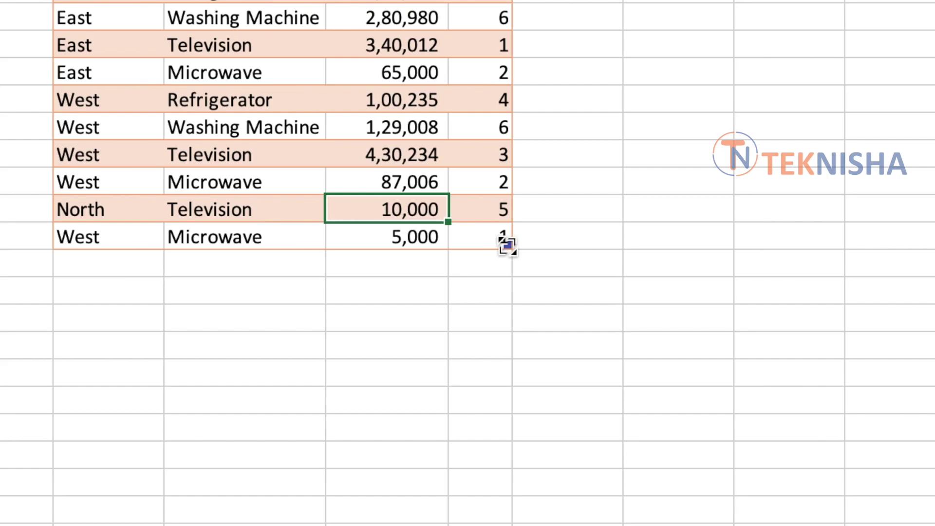
left_click_drag(506, 247, 502, 397)
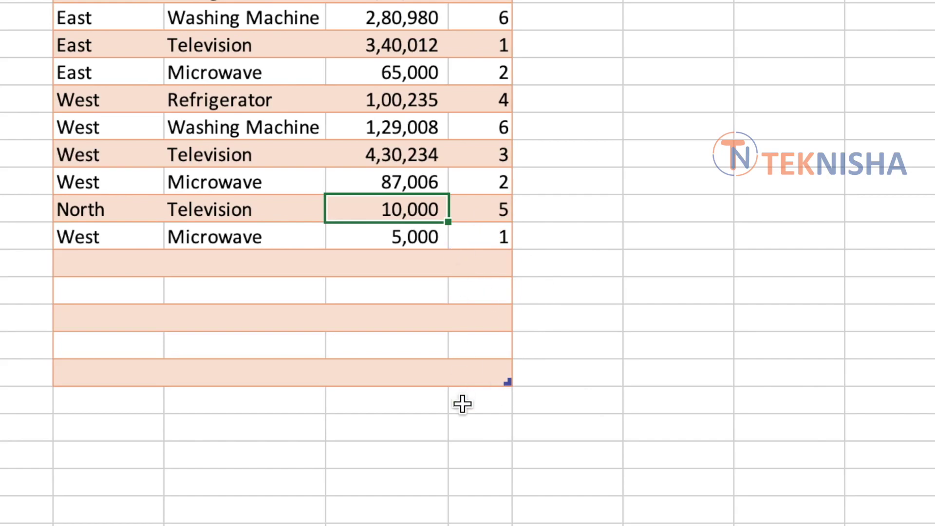
left_click_drag(506, 382, 511, 233)
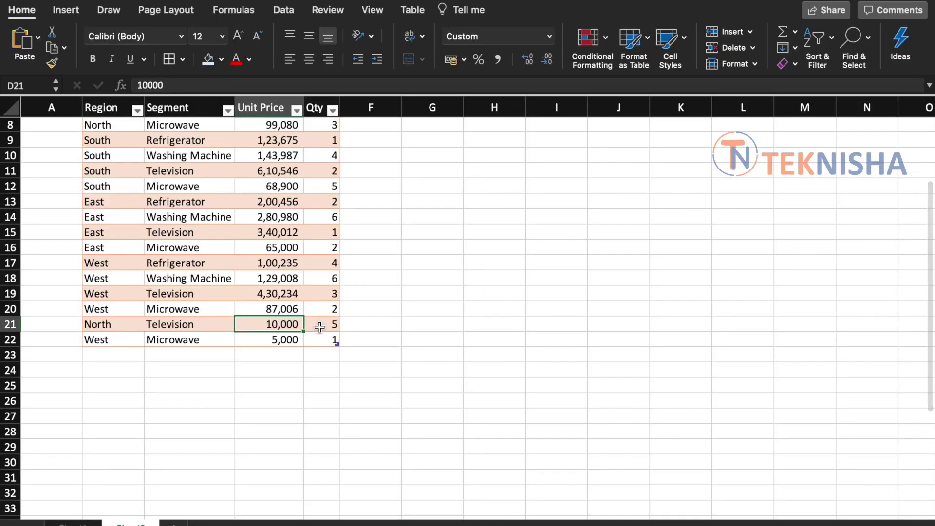
left_click(475, 236)
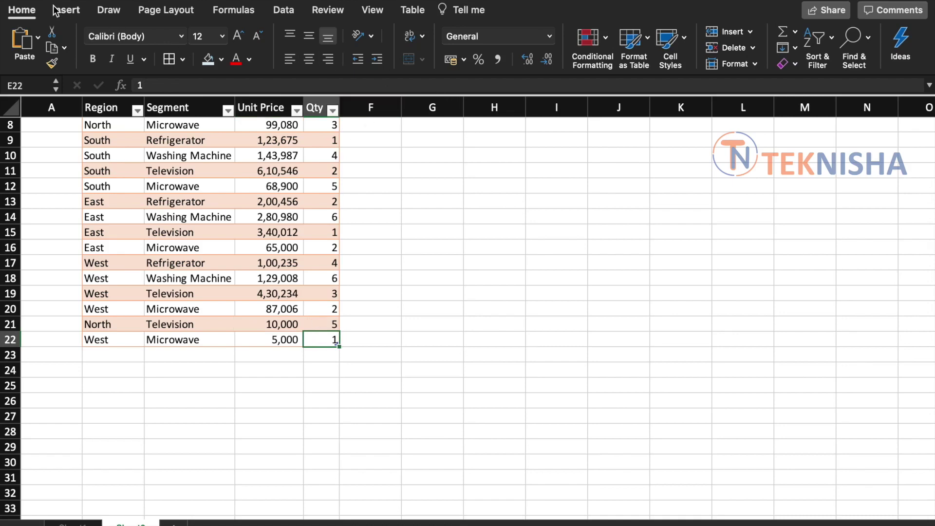
left_click(409, 11)
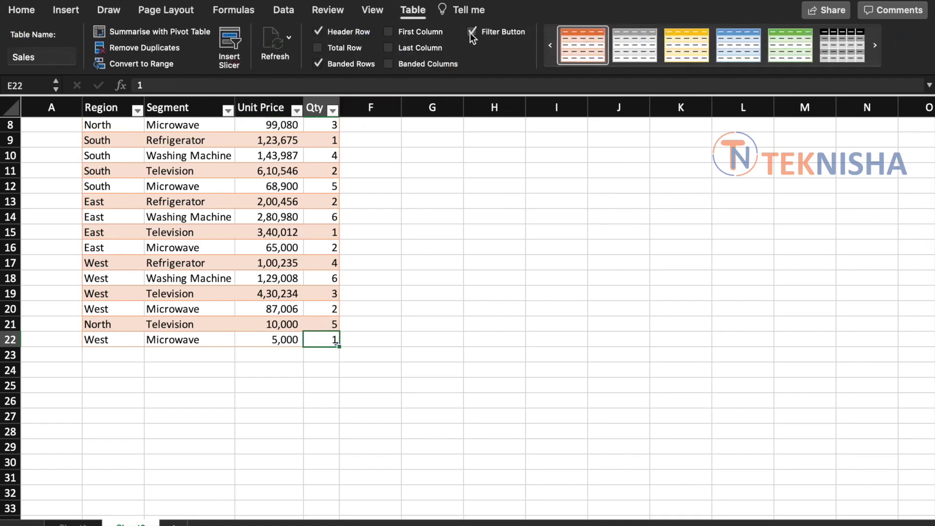
Turn on the table's Total row, test and undo a Tab-inserted row, and stretch the table down
left_click(360, 48)
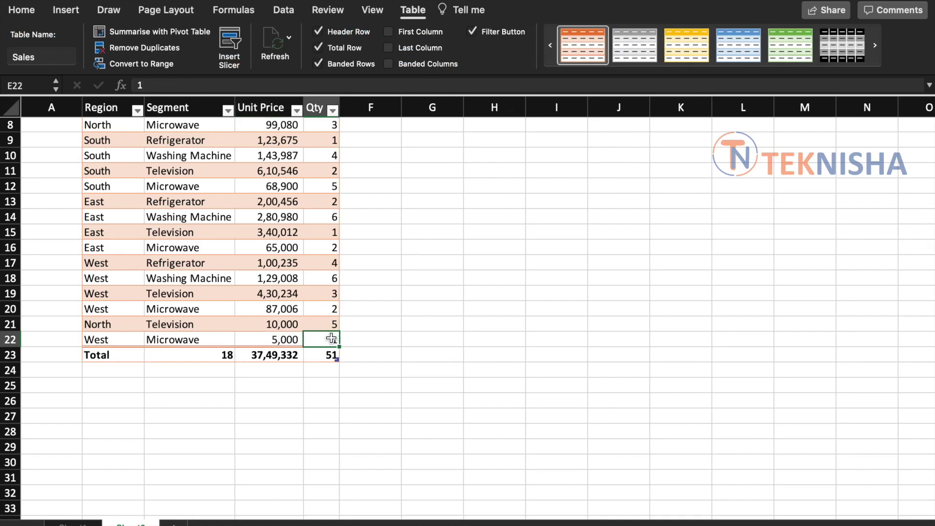
key("Tab")
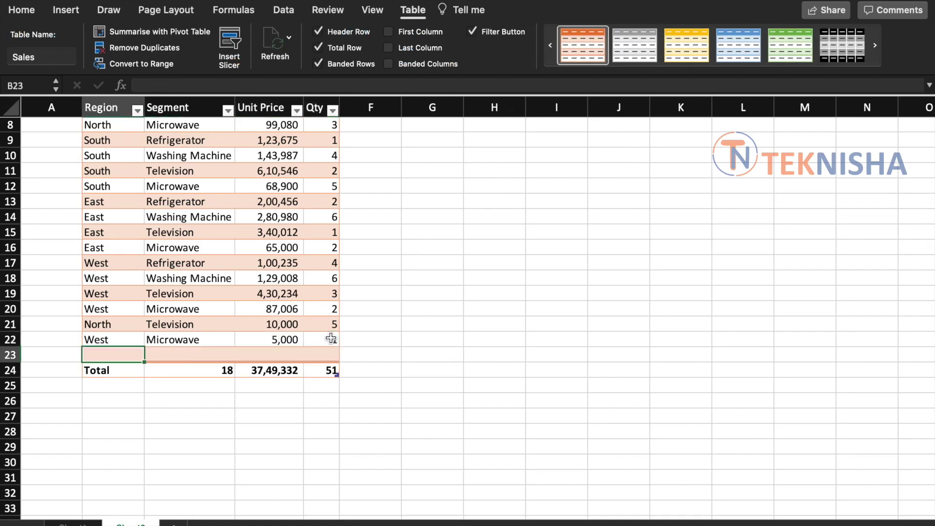
key("super+z")
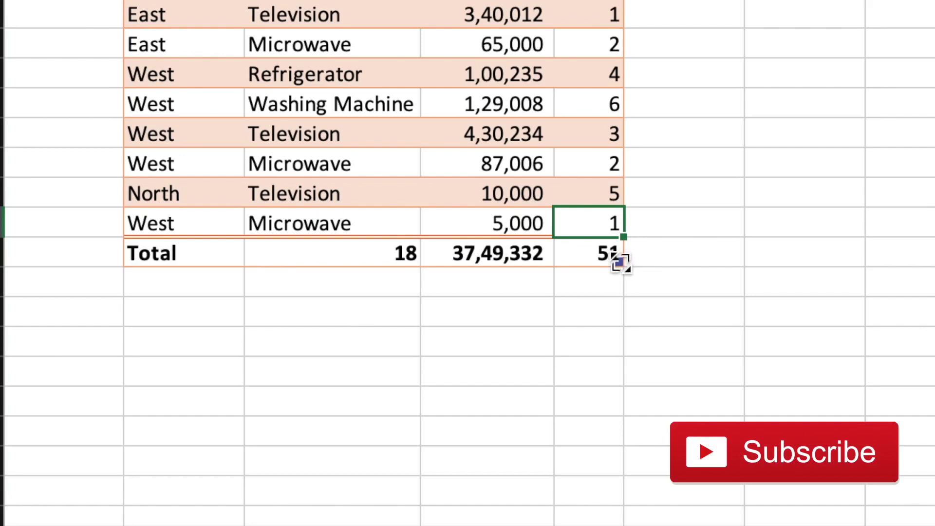
left_click(620, 263)
left_click_drag(619, 263, 608, 395)
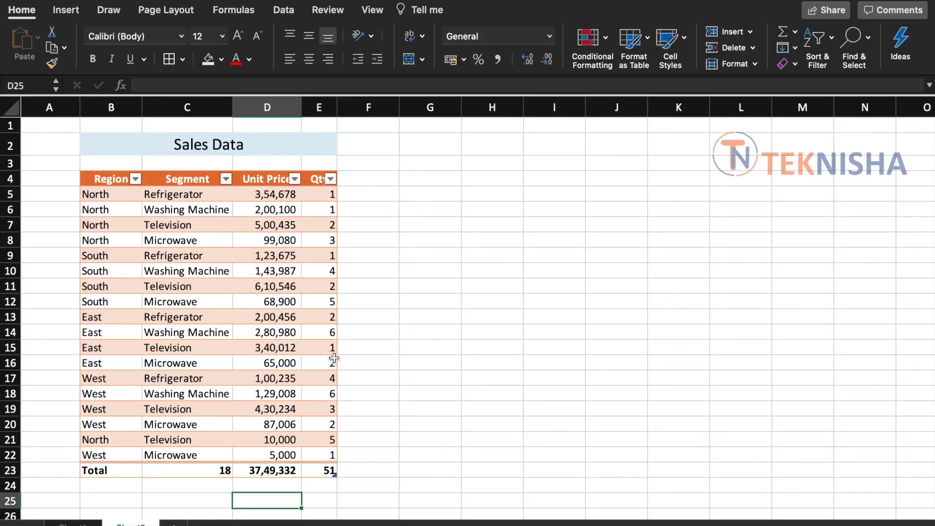
Add an 'Amount' header in F4 to extend the table
left_click(365, 182)
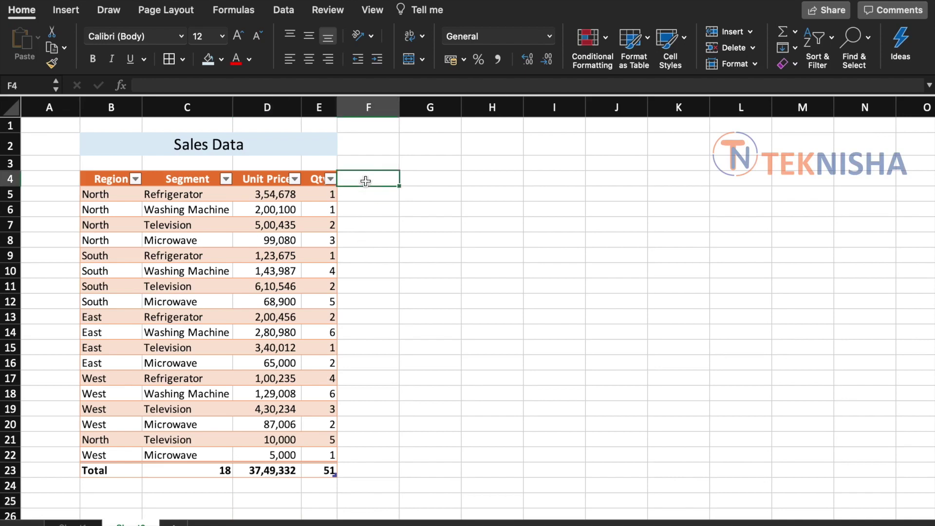
type("Amount")
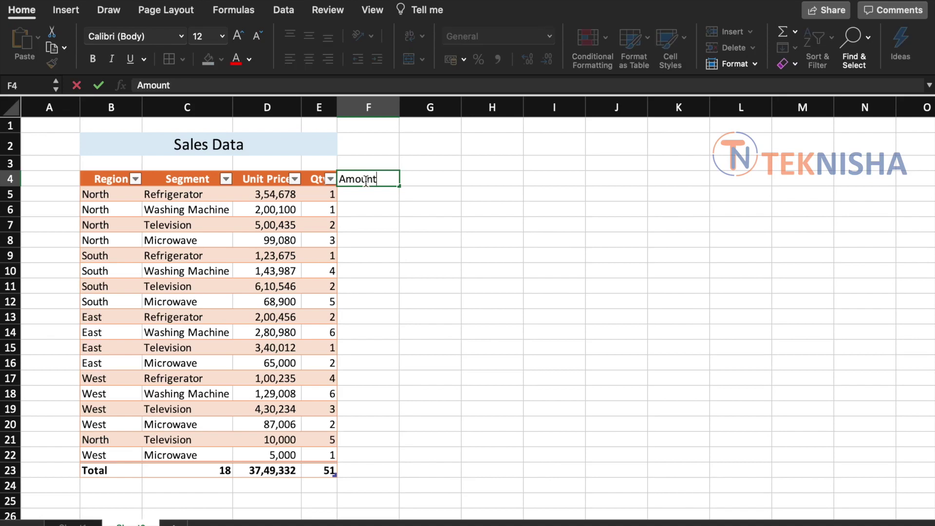
key("Return")
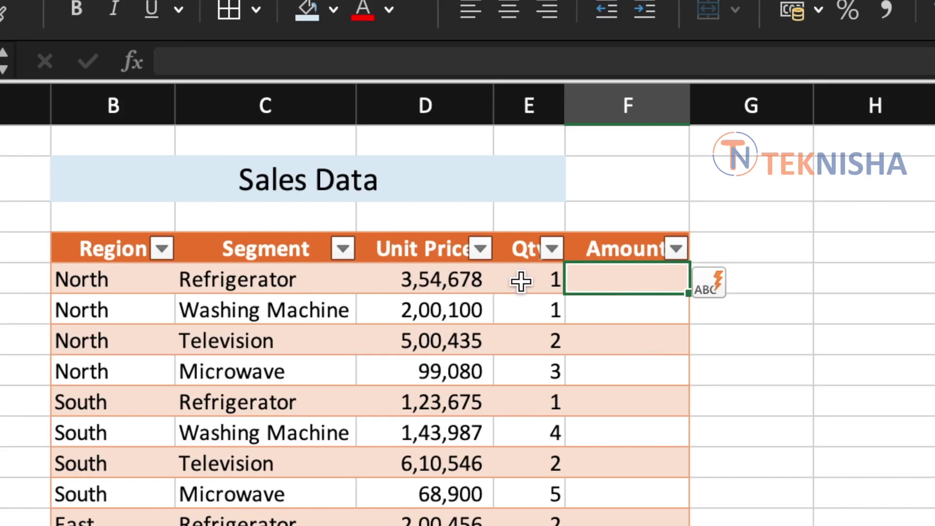
type("=")
left_click(463, 278)
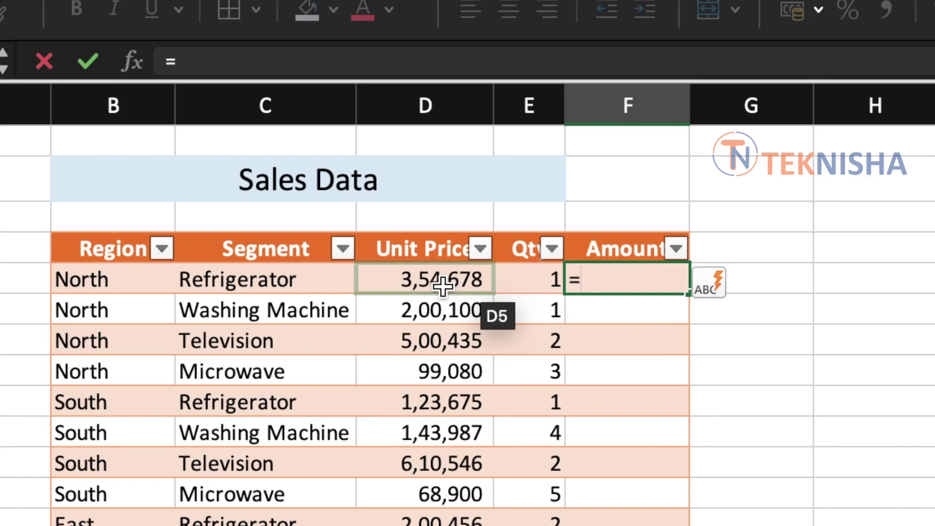
left_click(443, 286)
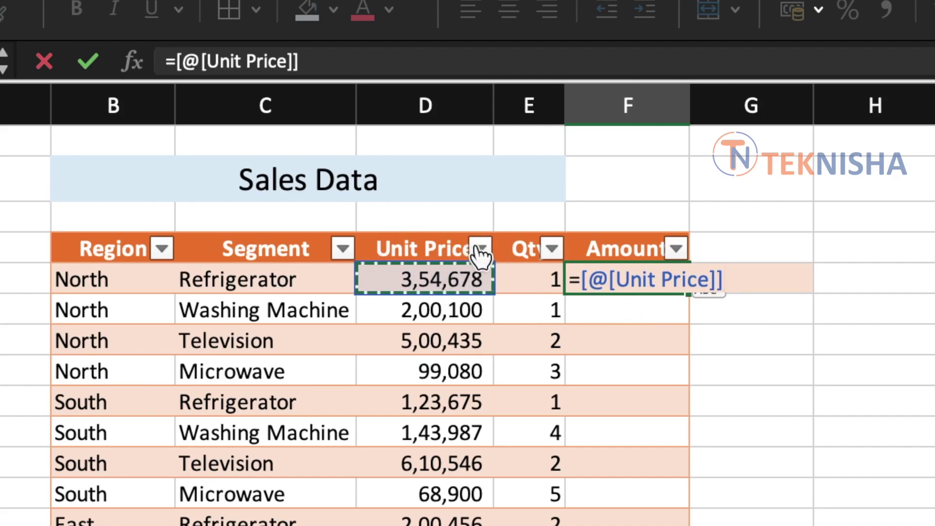
type("*")
left_click(517, 271)
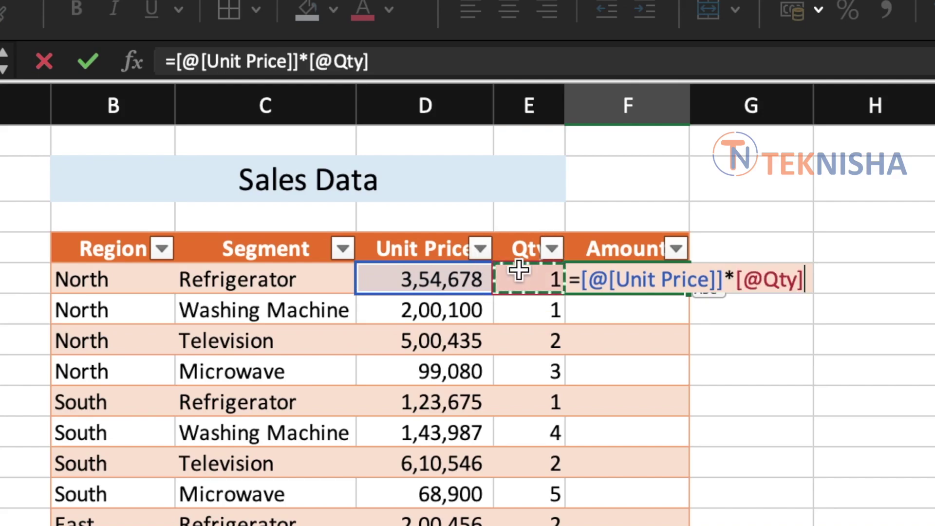
left_click(427, 70)
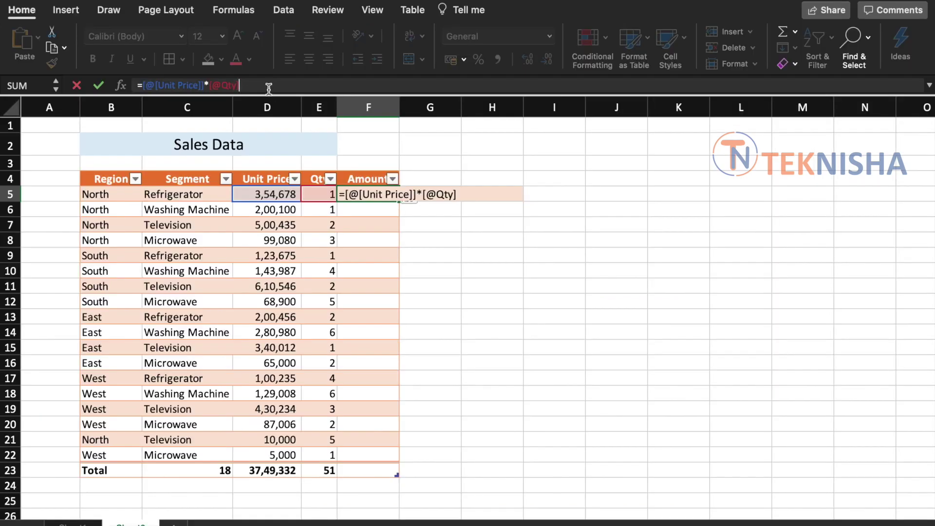
key("Return")
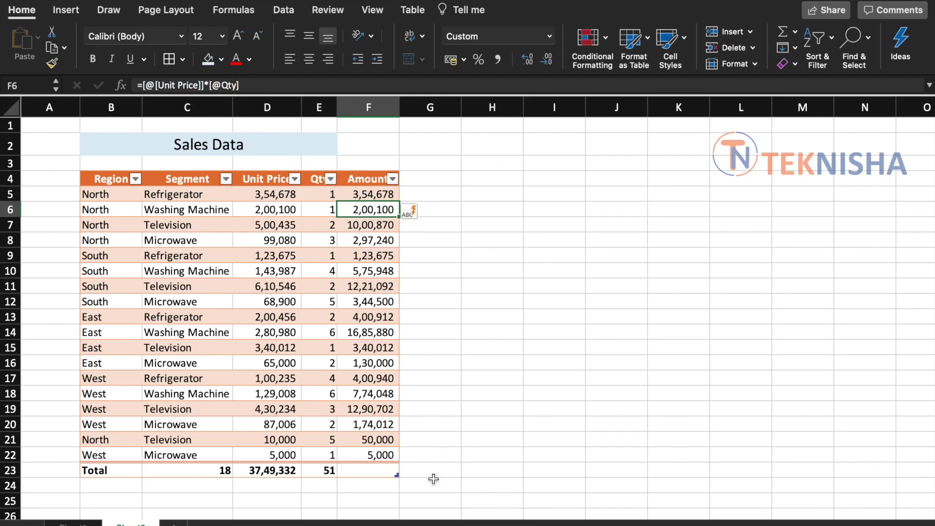
Set the Amount total in F23 to Sum, giving 93,69,609
left_click(379, 471)
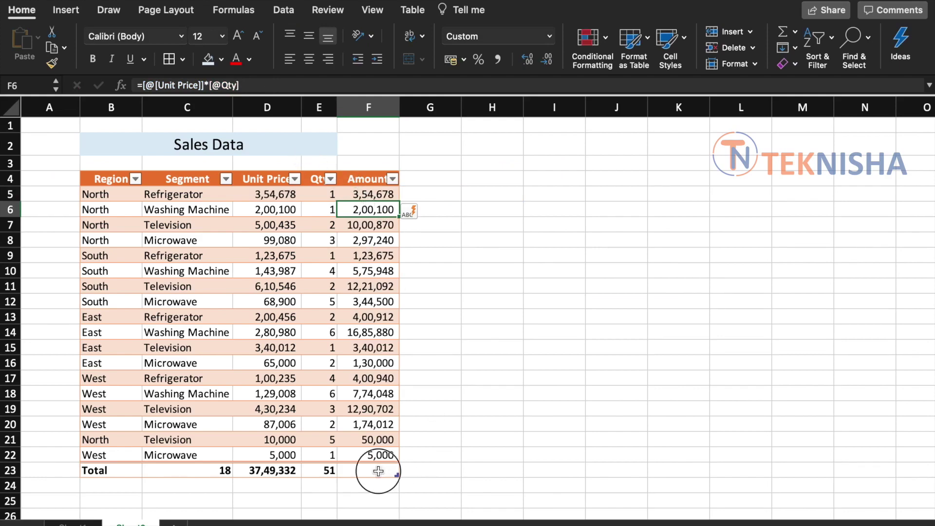
left_click(405, 470)
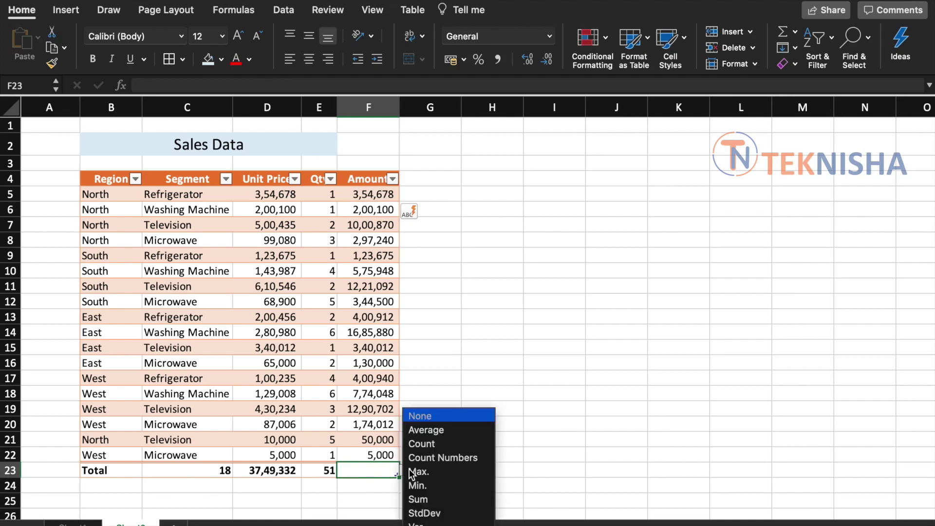
left_click(422, 500)
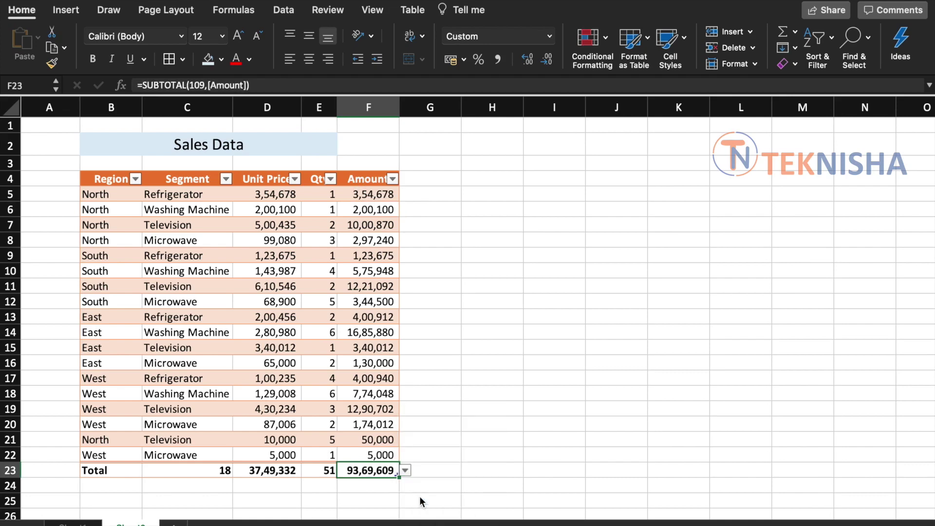
left_click(430, 178)
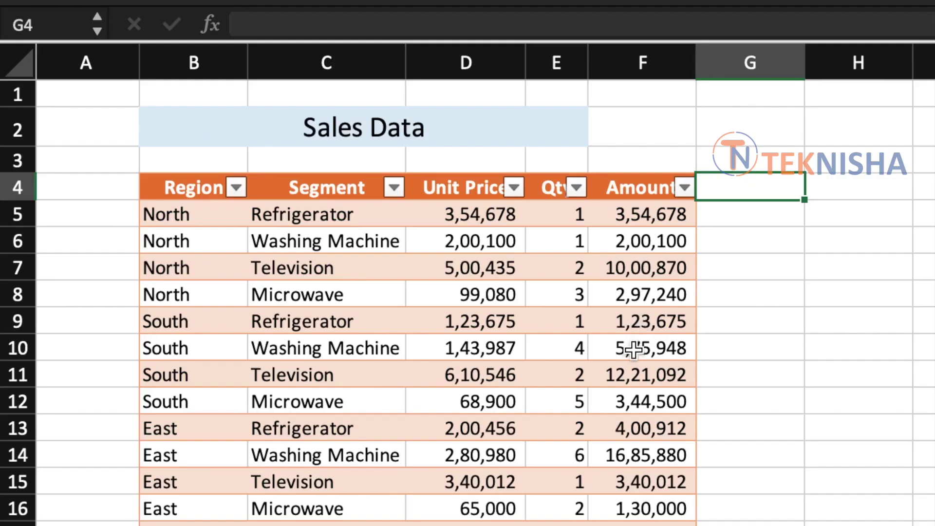
Append *0.9 to the Amount formula so the whole column applies the discount
left_click(363, 272)
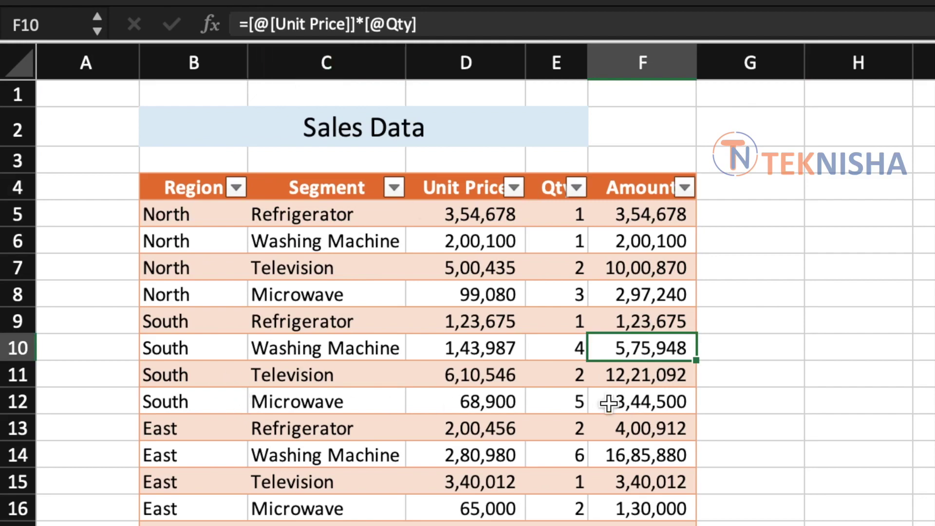
left_click(477, 25)
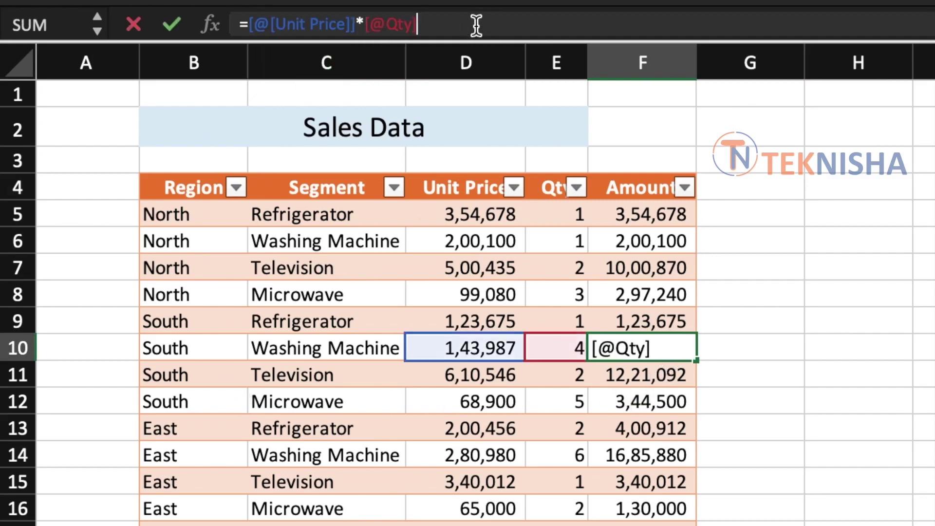
type("*0.9")
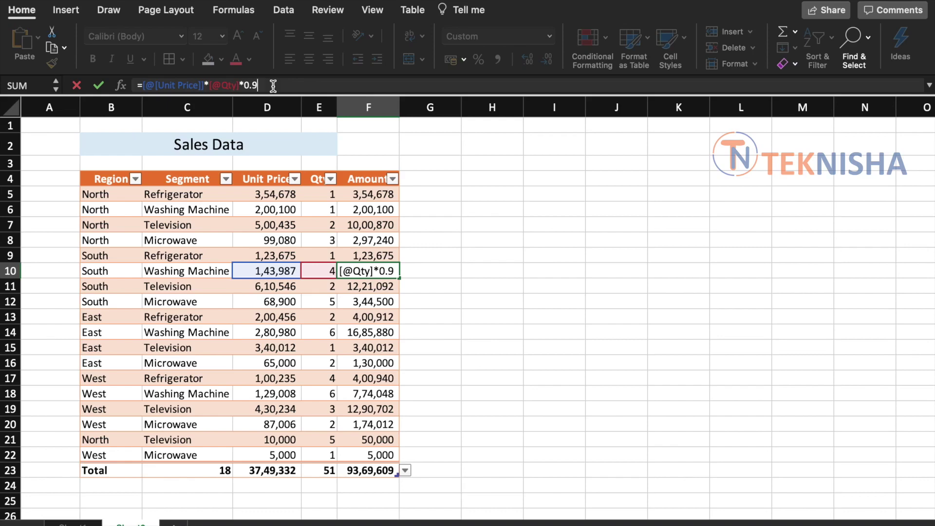
key("Return")
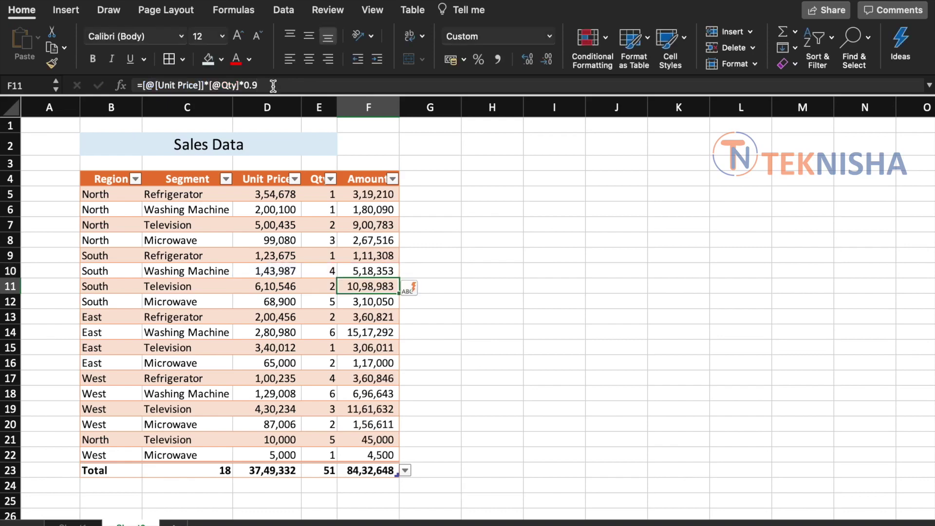
Verify the recalculated discounted amounts from F5 down the column
left_click(377, 195)
key("Down")
key("Down")
key("Down")
key("Down")
key("Down")
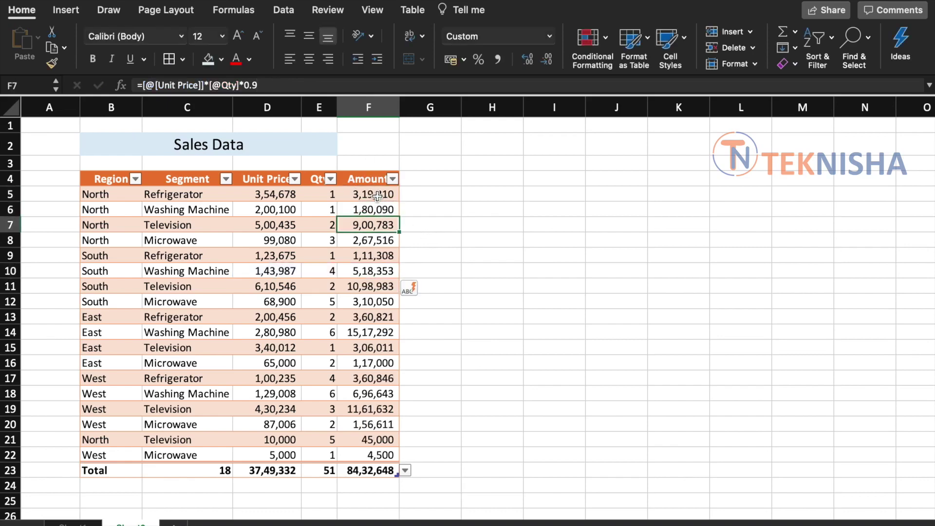
key("Down")
key("Down")
key("Down")
key("Down")
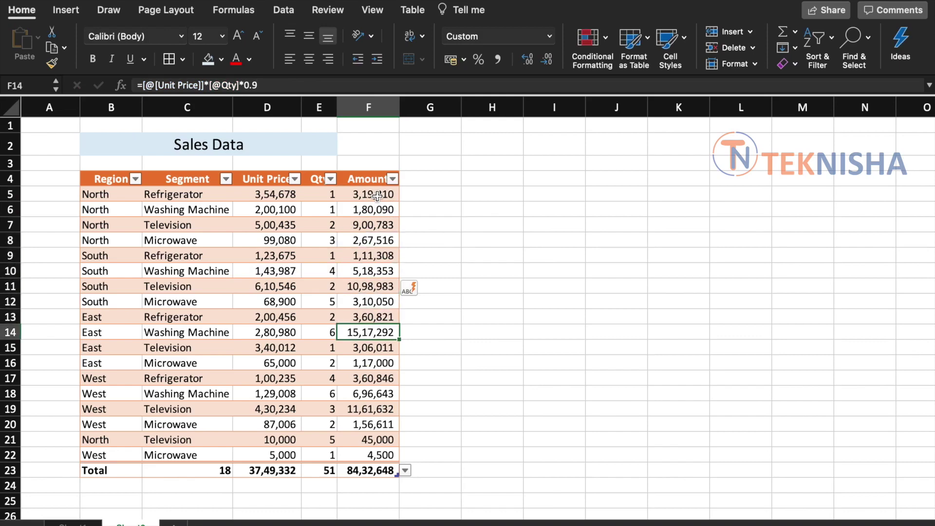
left_click(492, 301)
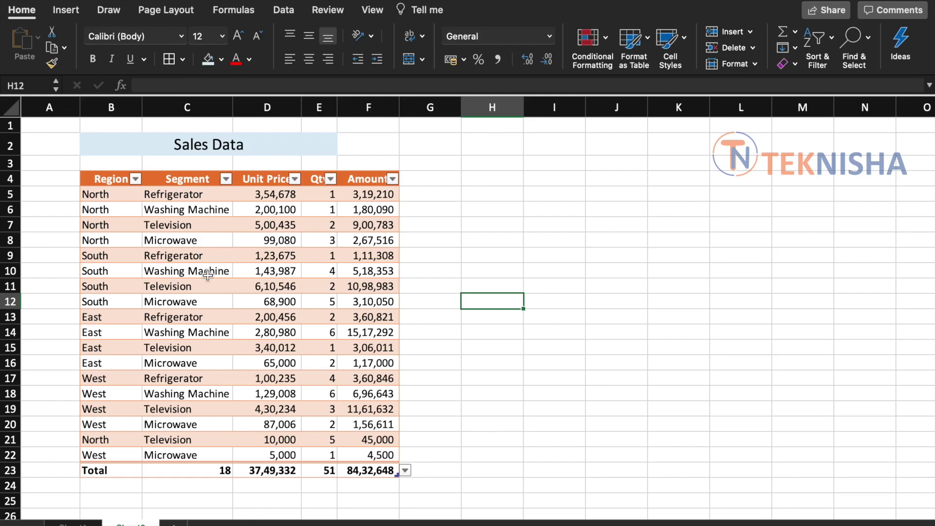
left_click(284, 241)
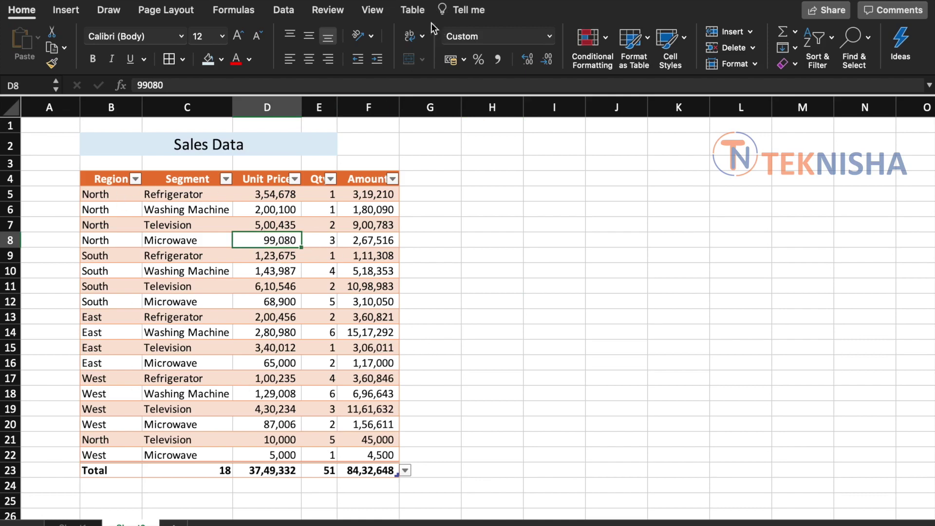
Insert slicers for the Region and Segment fields using Insert Slicer on the Table tab
left_click(417, 13)
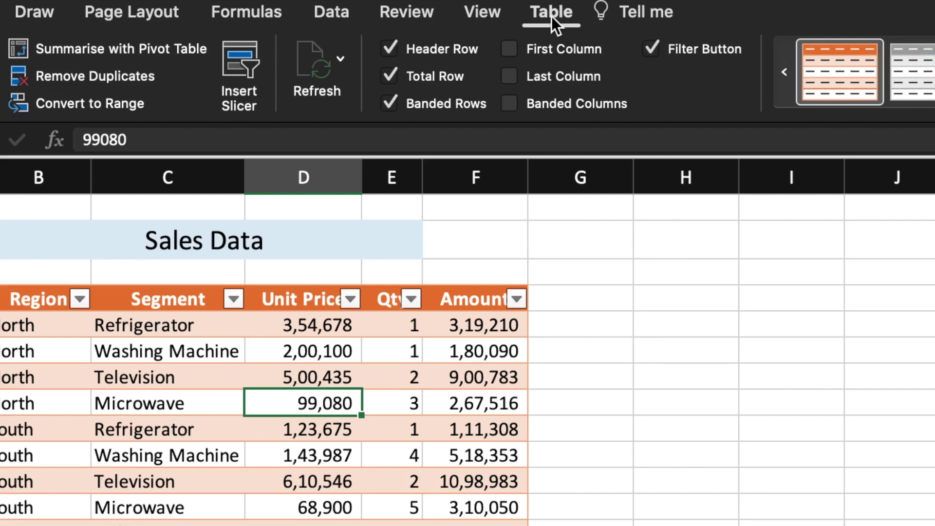
left_click(239, 68)
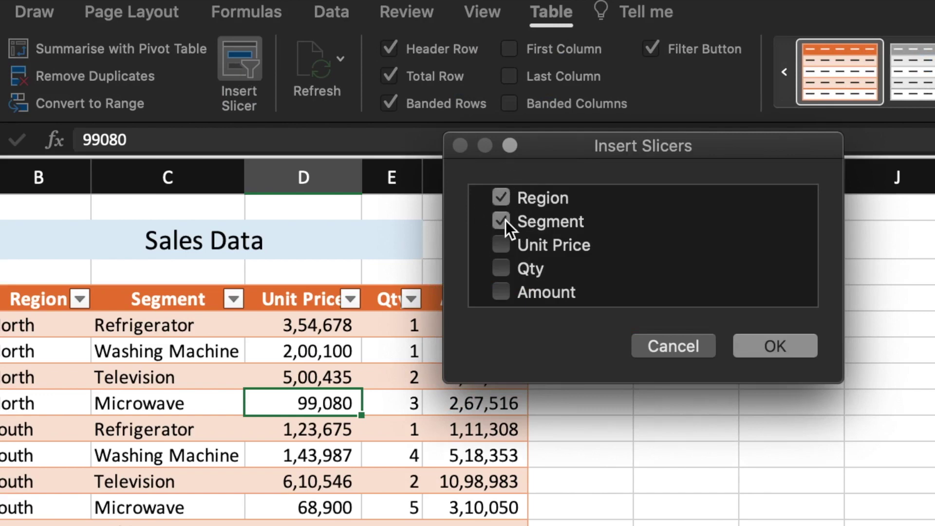
left_click(798, 347)
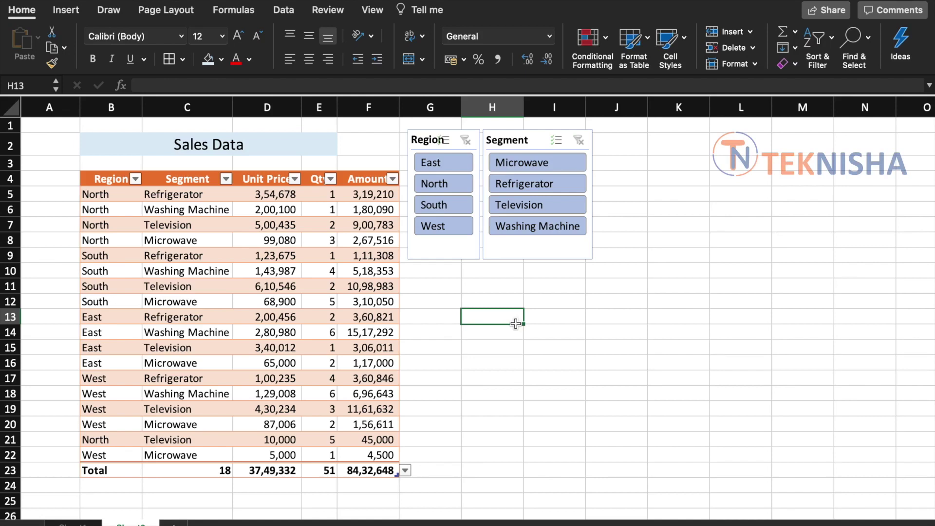
Filter Region to East via the header dropdown, then pick North in the Region slicer
left_click(135, 179)
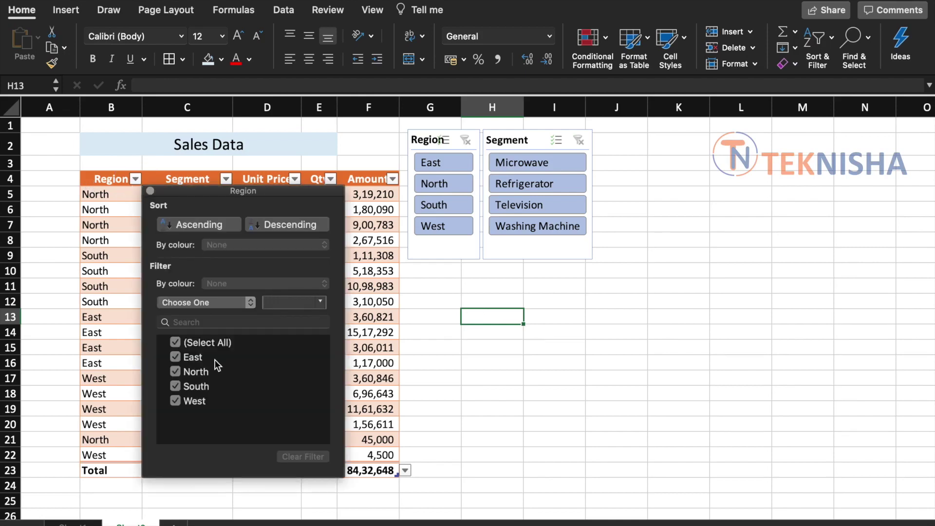
left_click(176, 341)
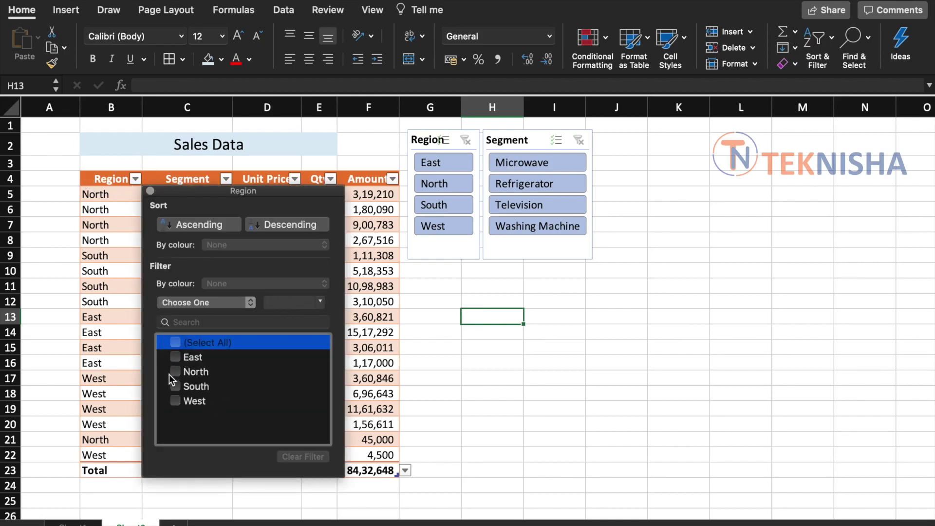
left_click(175, 357)
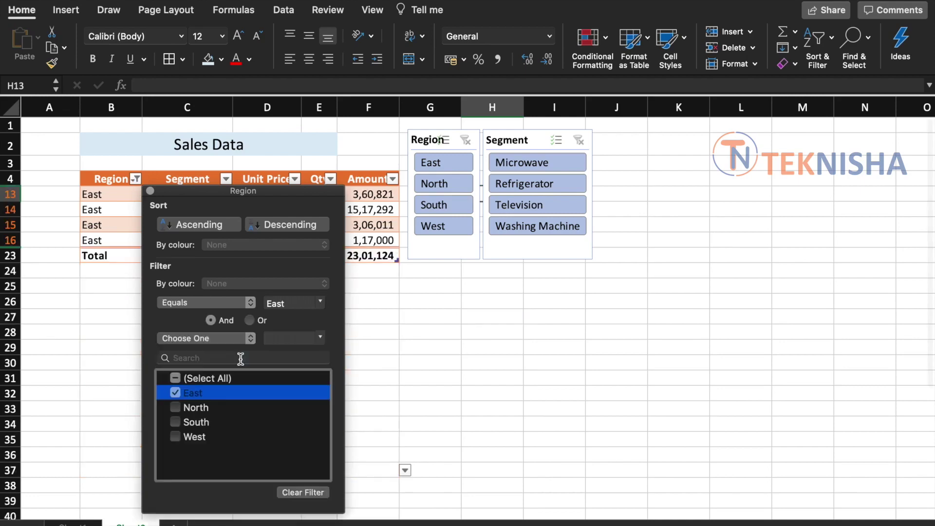
left_click(448, 398)
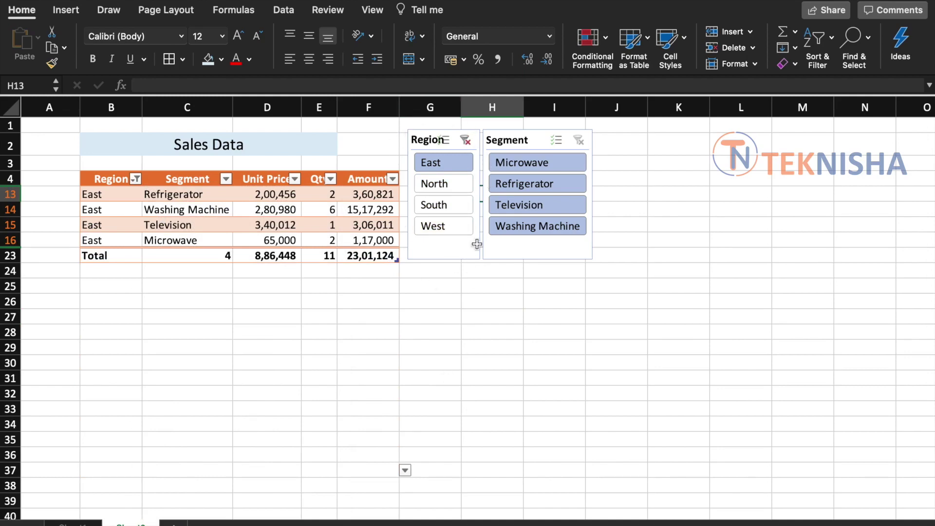
left_click(463, 186)
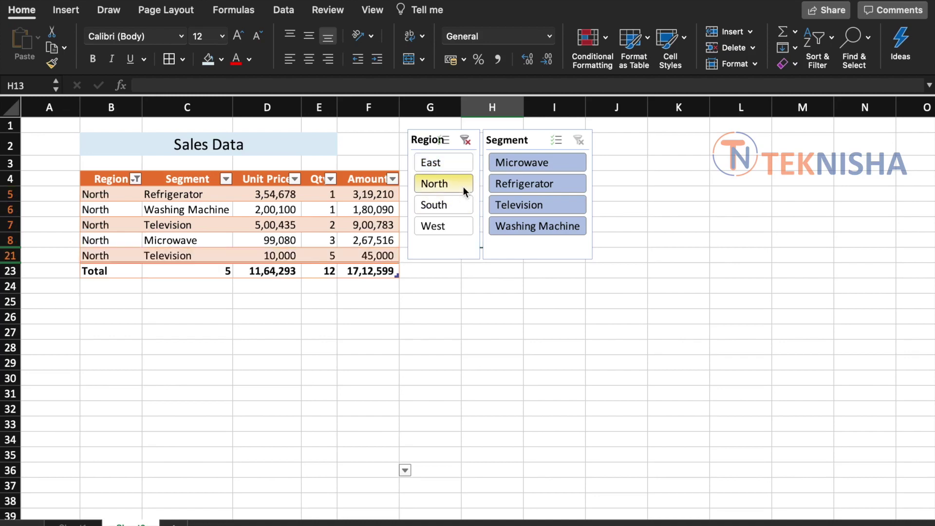
Narrow the slicers to Refrigerator and Microwave segments, then switch Region through South to West
left_click(539, 185)
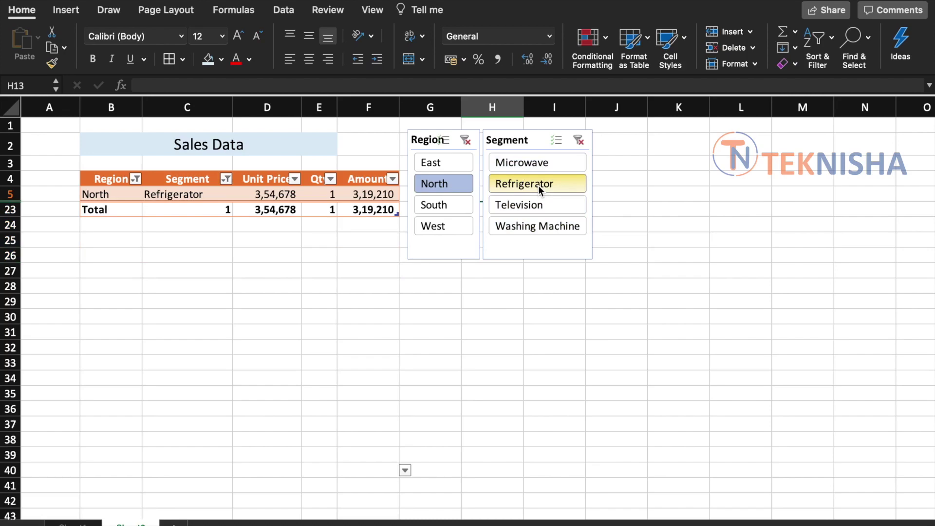
left_click(560, 192)
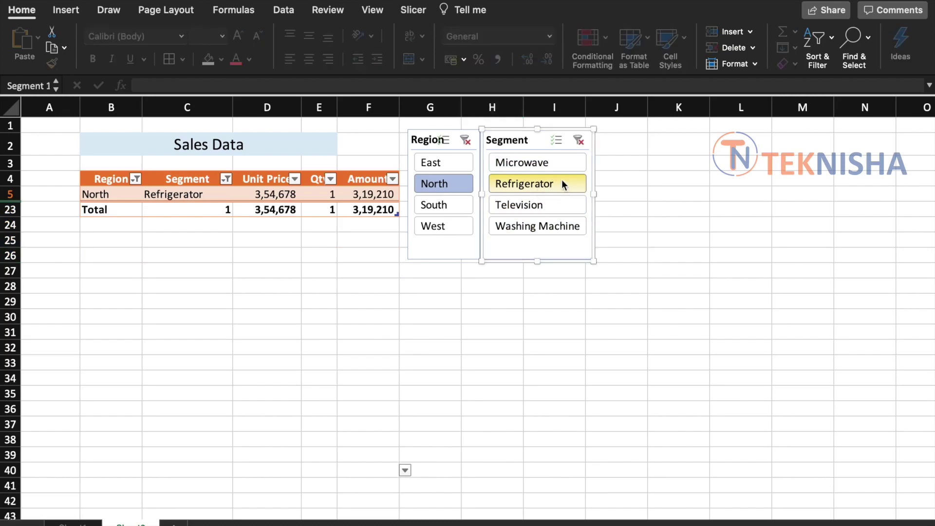
left_click(564, 163, "super")
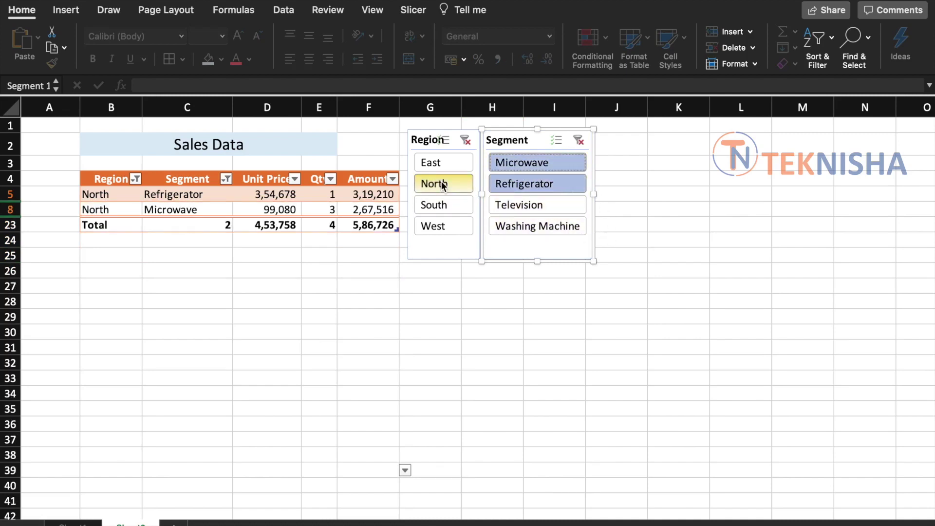
left_click(441, 208)
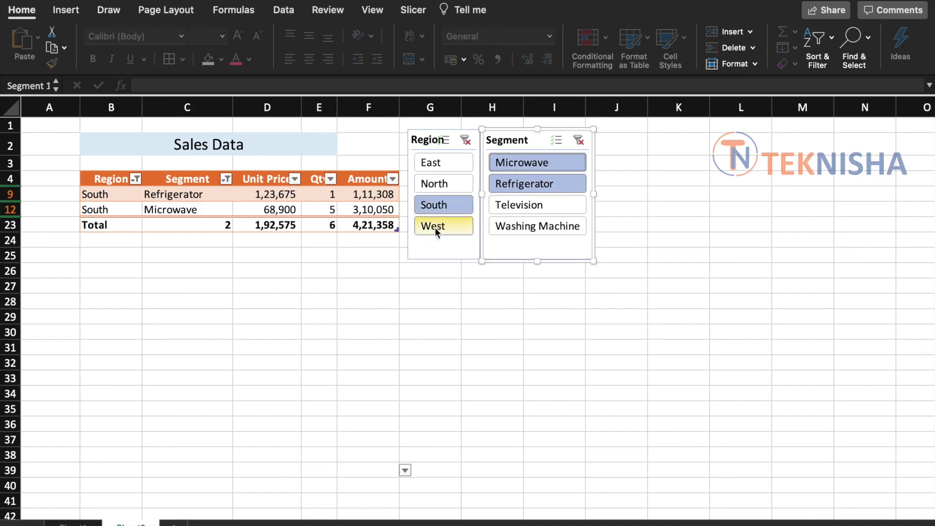
left_click(433, 229)
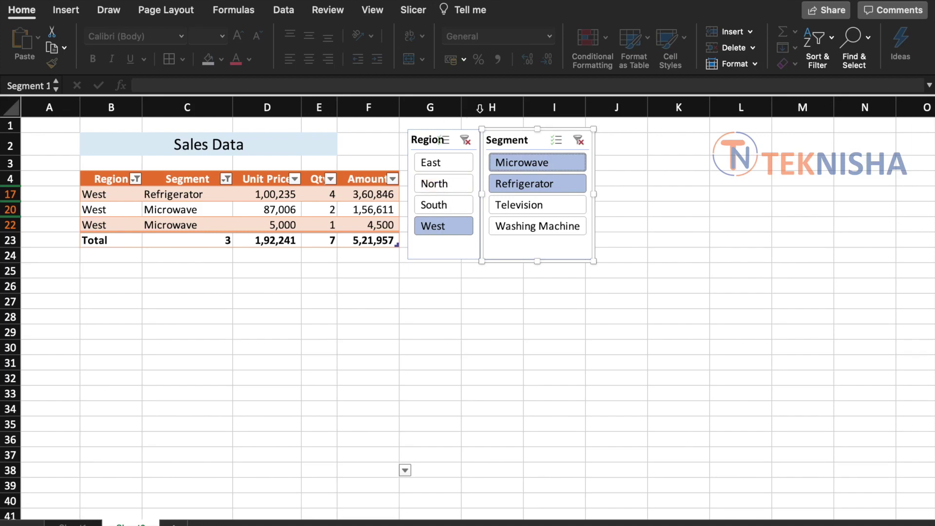
Clear both the Region and Segment slicer filters to show all 18 rows
left_click(465, 141)
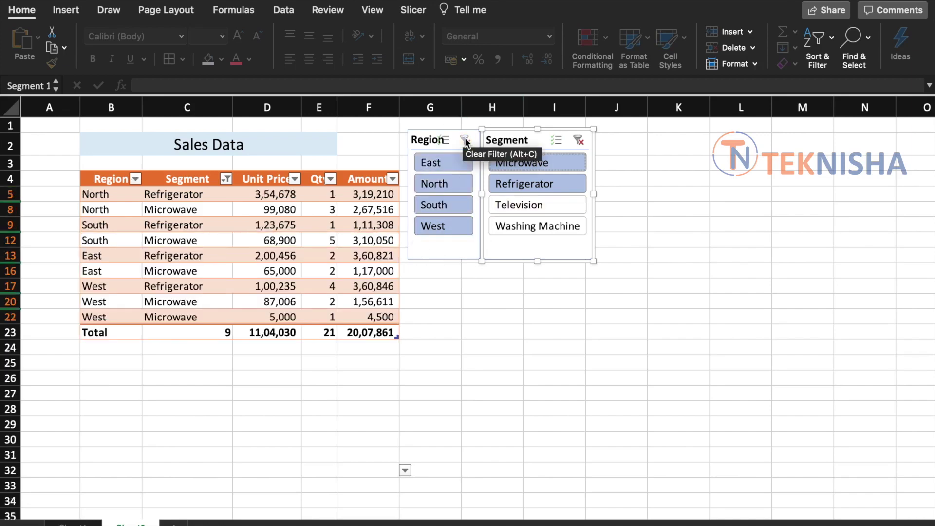
left_click(582, 142)
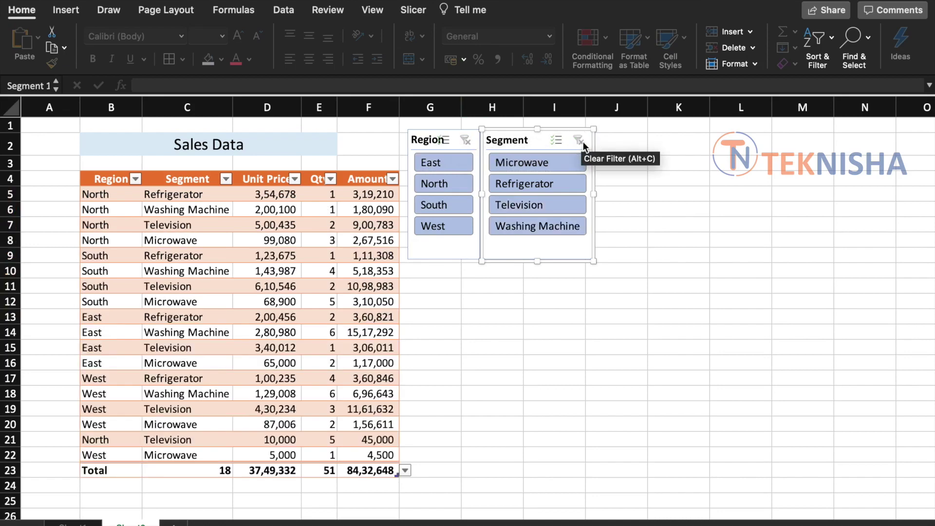